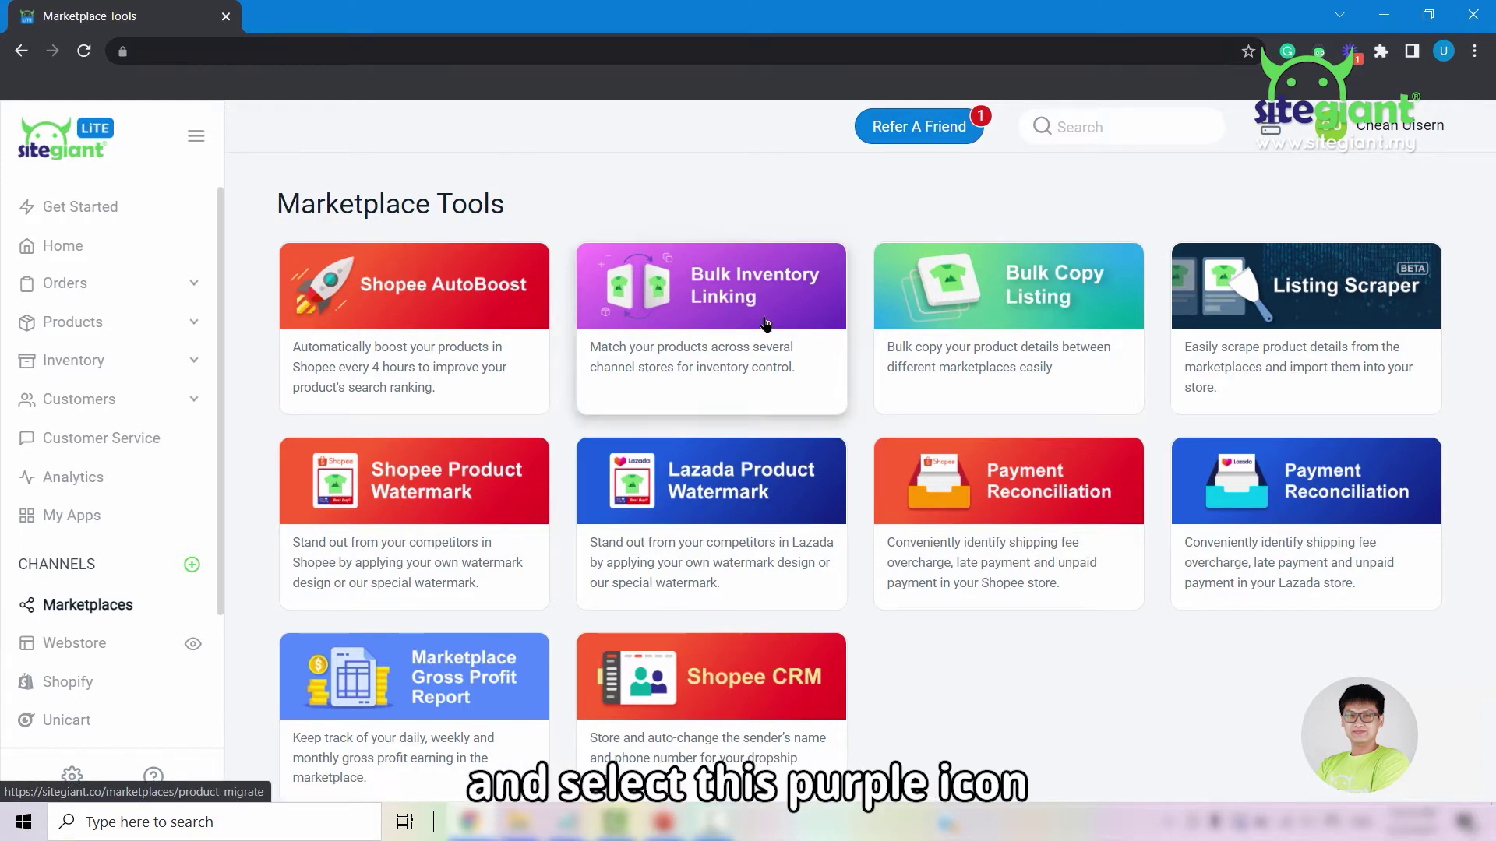
Step: Save Shopee -CUS as the default marketplace store for bulk inventory linking
{"action": "left_click", "coordinate": [775, 341]}
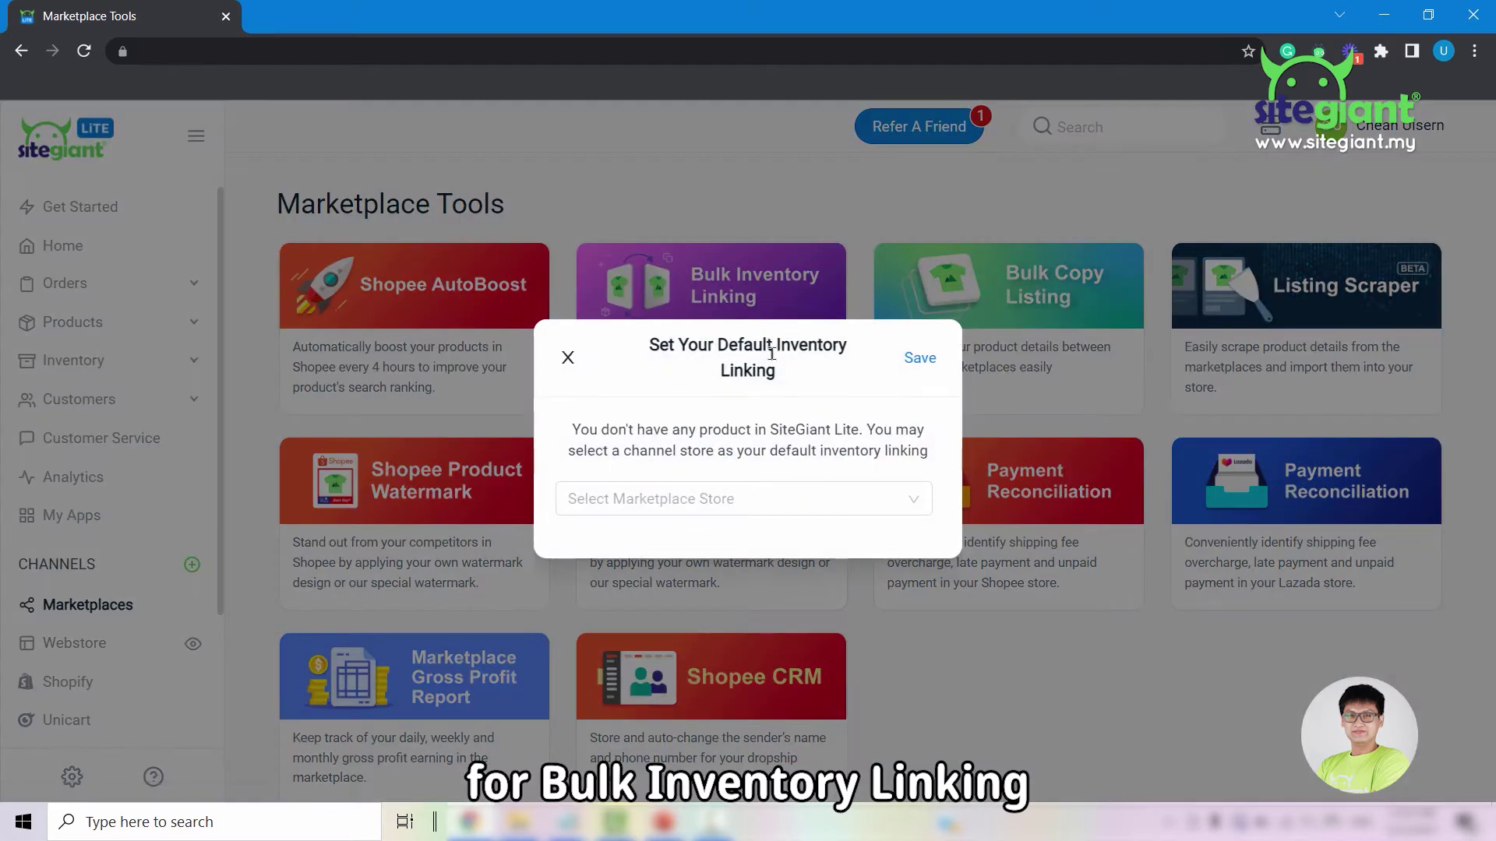
{"action": "left_click", "coordinate": [786, 503]}
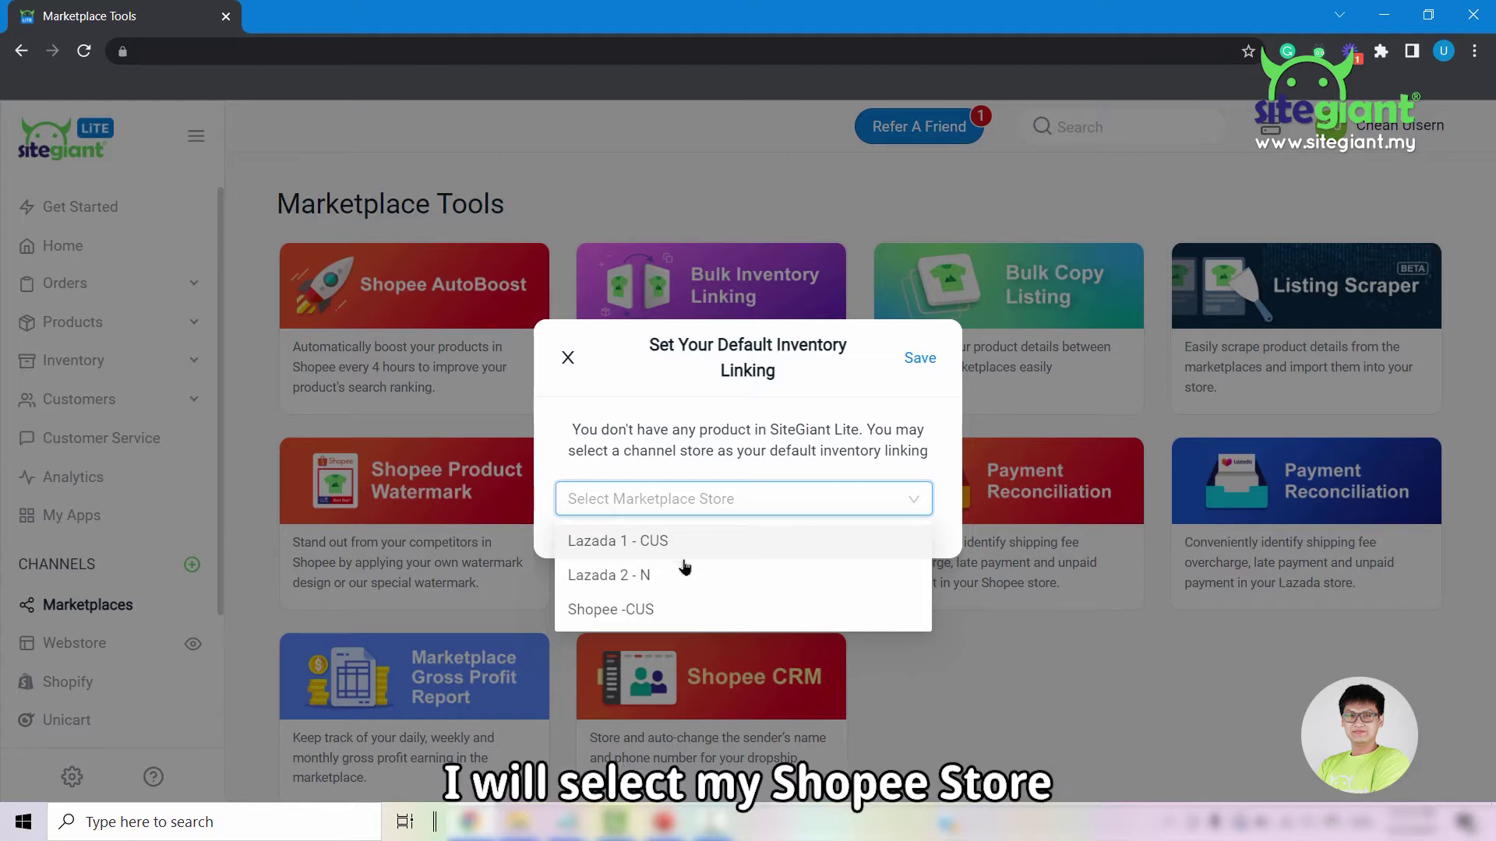
{"action": "left_click", "coordinate": [647, 610]}
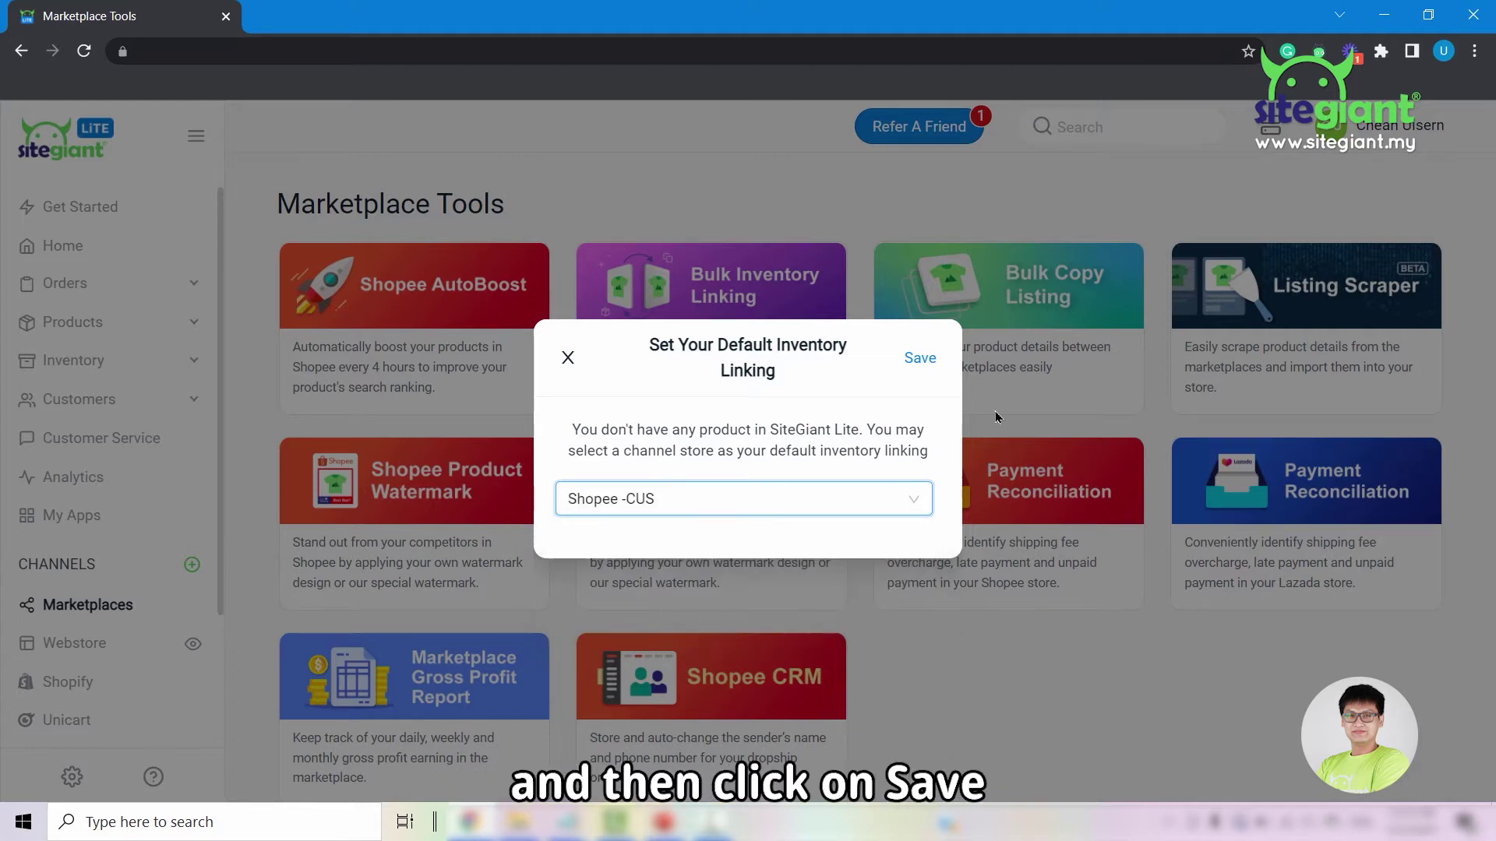
{"action": "left_click", "coordinate": [923, 358]}
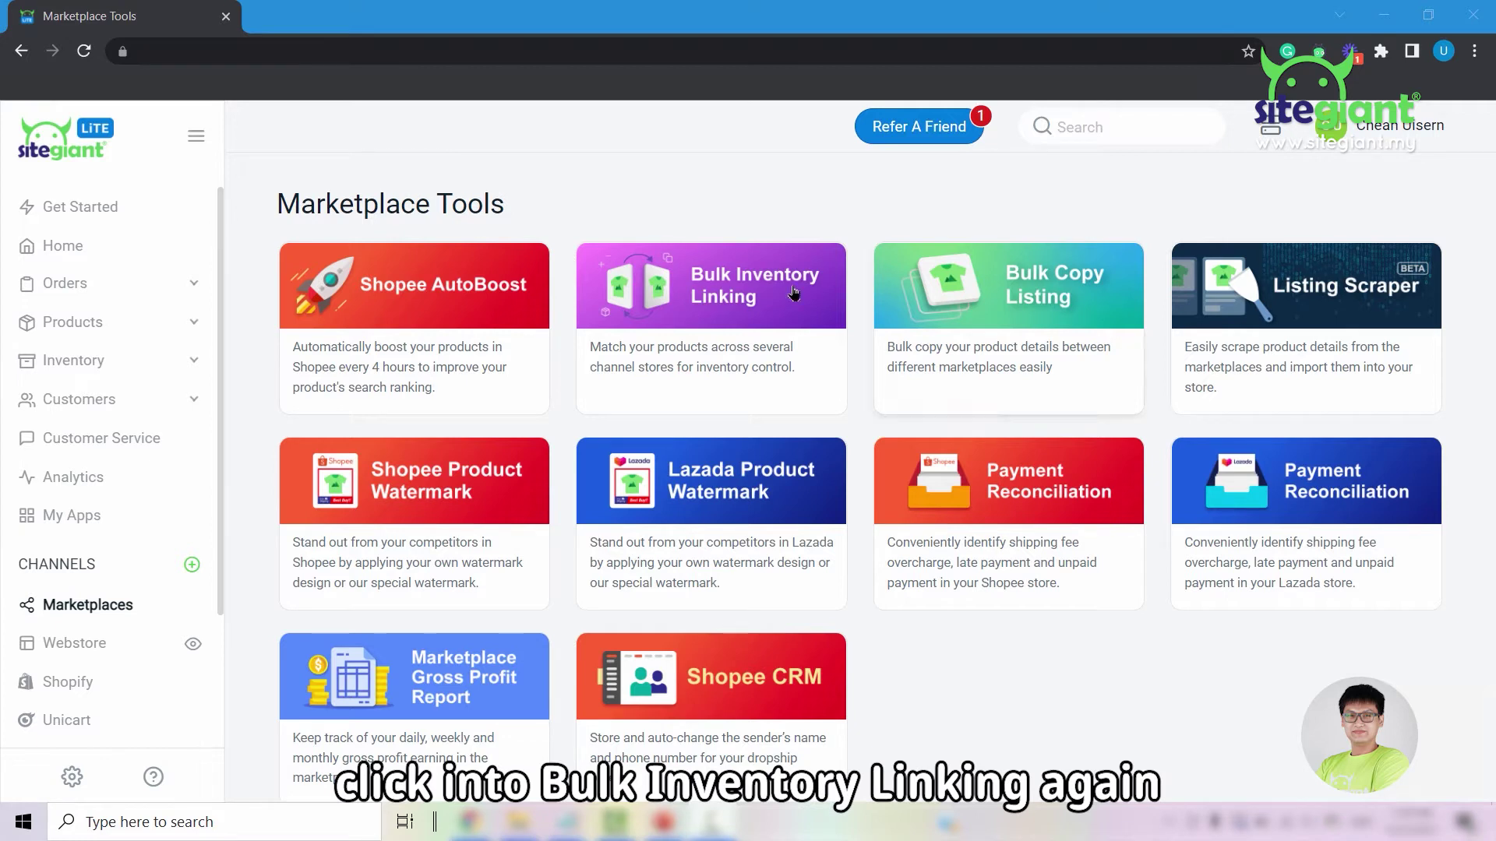
Step: Load the Shopee -CUS listings in Bulk Inventory Linking and scroll through their draft links
{"action": "left_click", "coordinate": [768, 300]}
{"action": "left_click", "coordinate": [471, 234]}
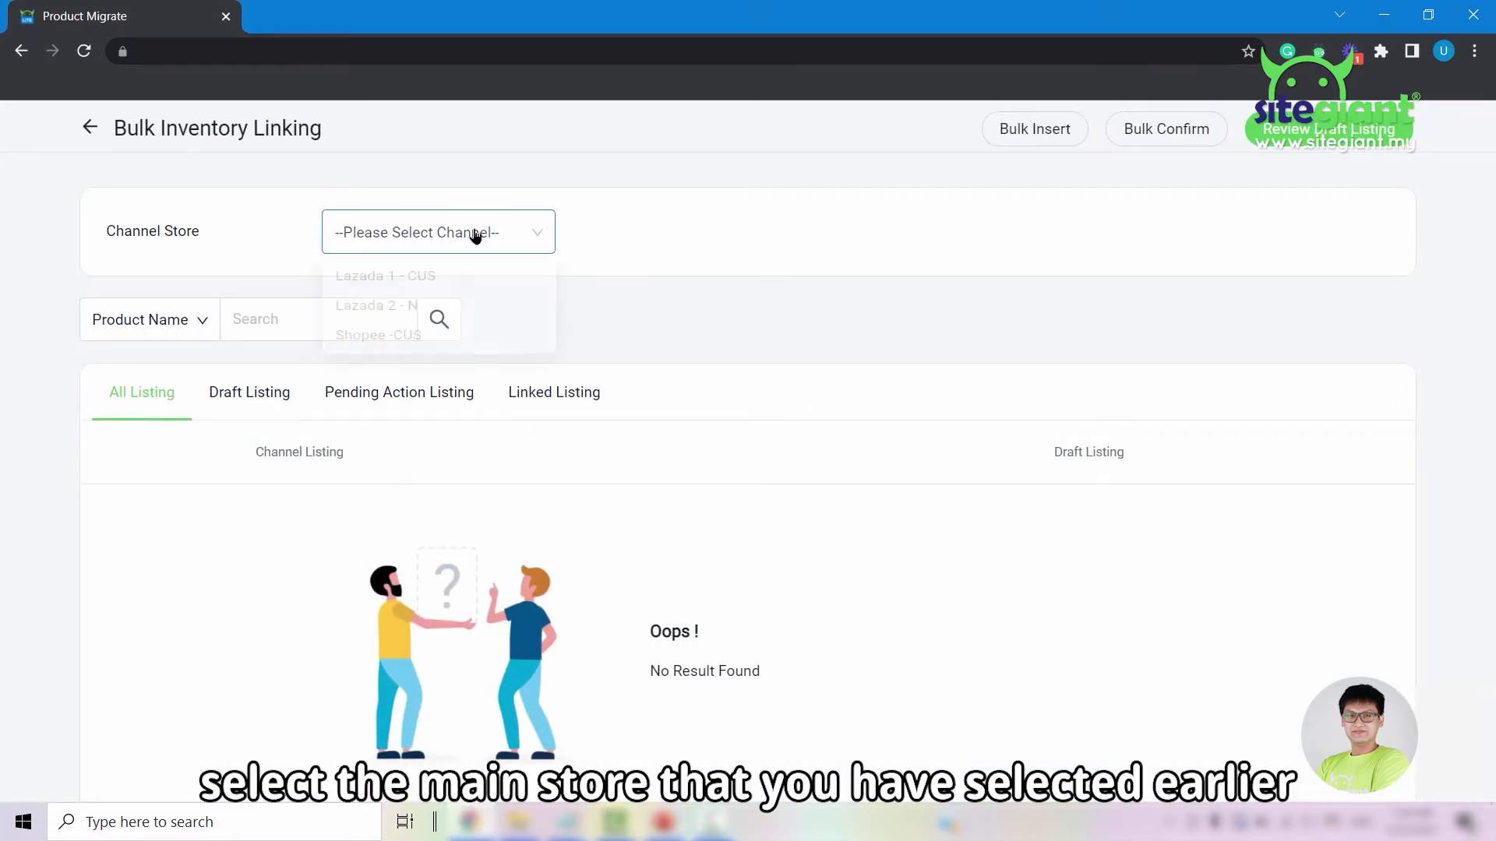
{"action": "left_click", "coordinate": [435, 348]}
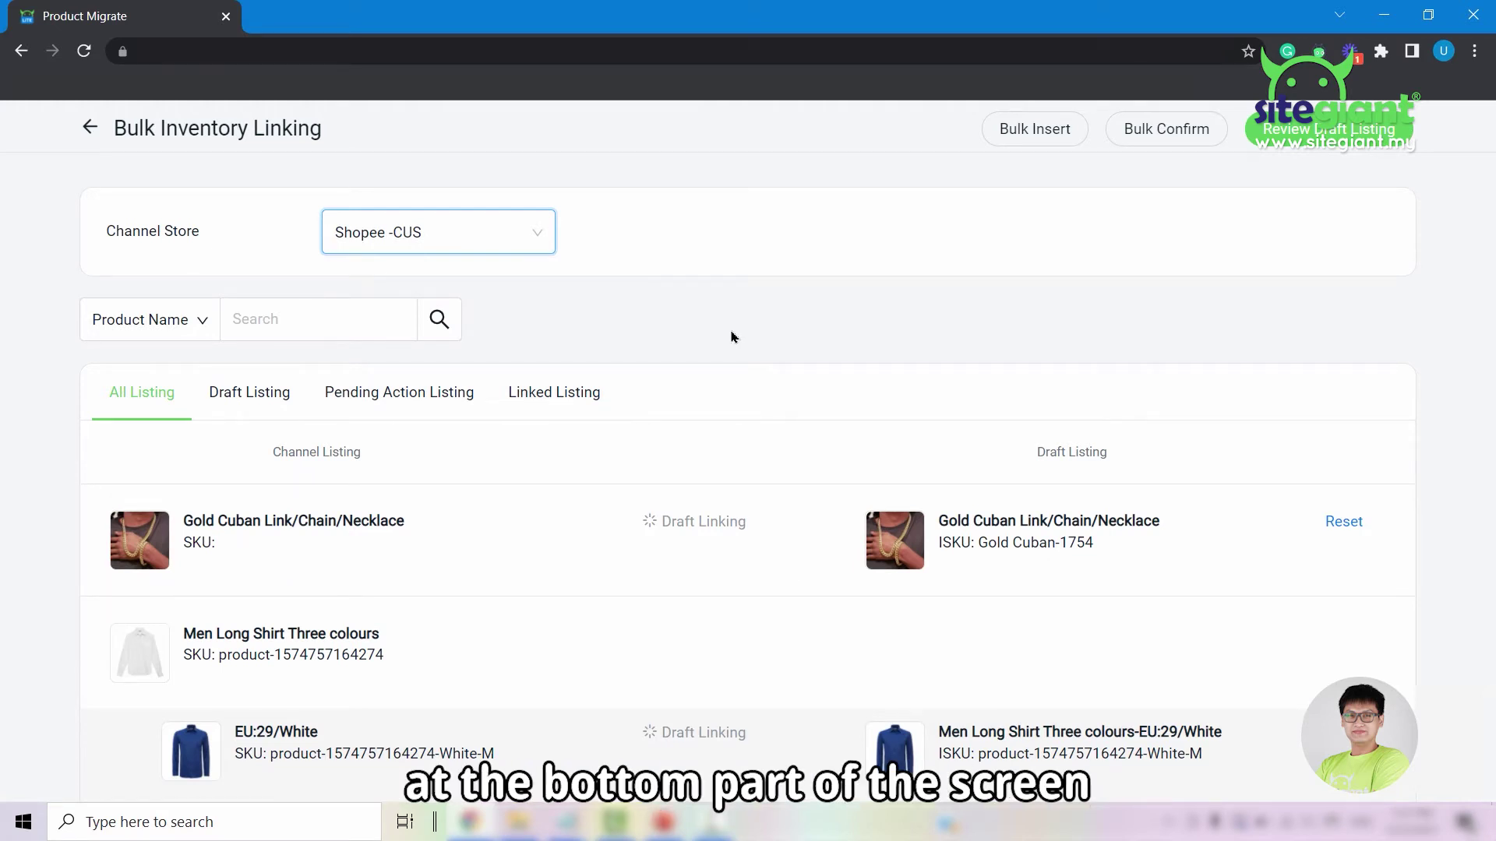
{"action": "scroll", "coordinate": [732, 337], "scroll_direction": "down", "scroll_amount": 1}
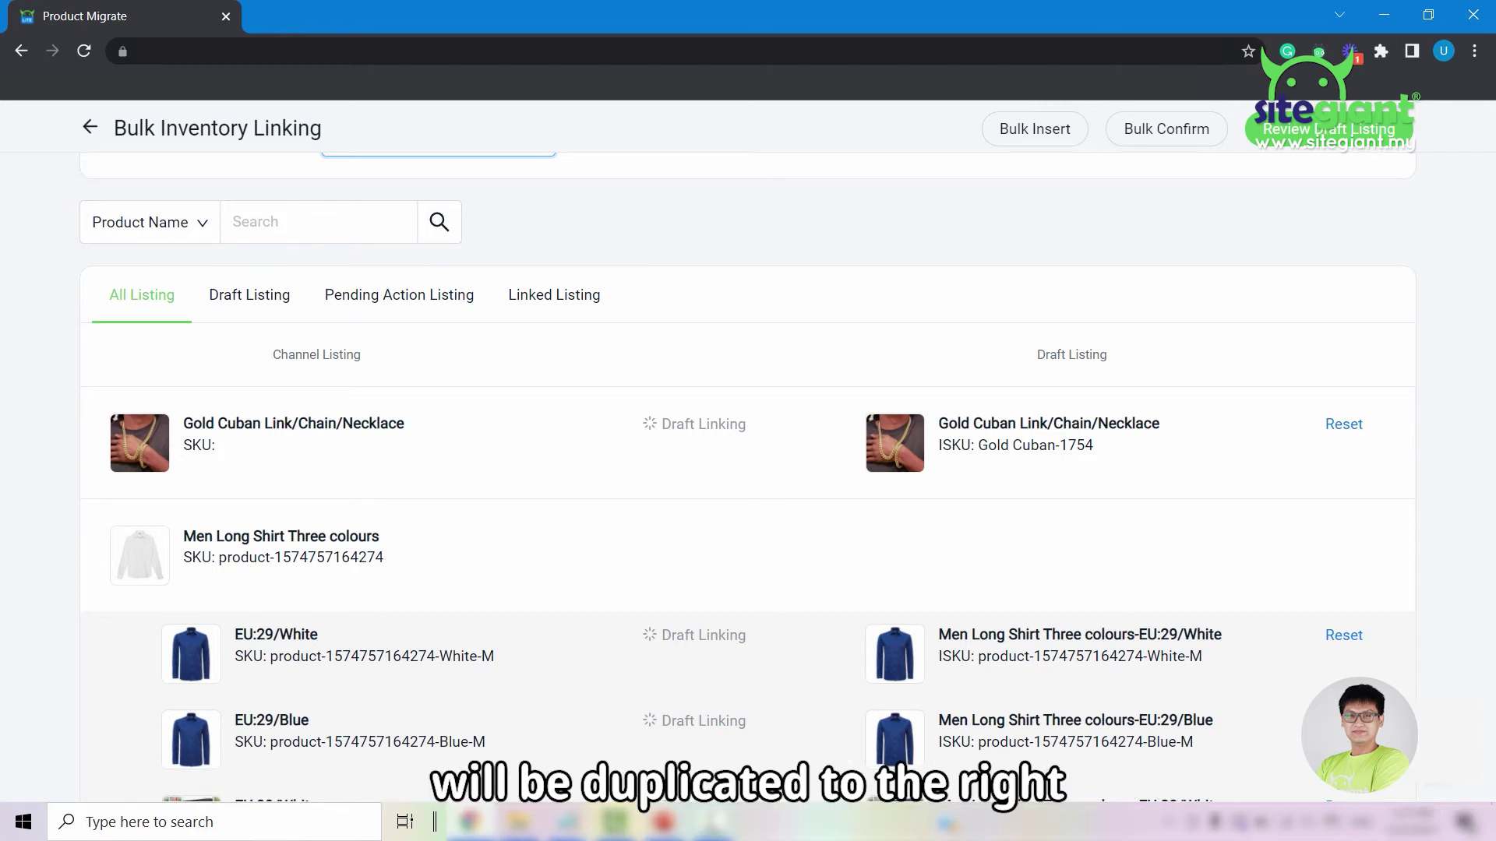
{"action": "scroll", "coordinate": [1459, 468], "scroll_direction": "down", "scroll_amount": 20}
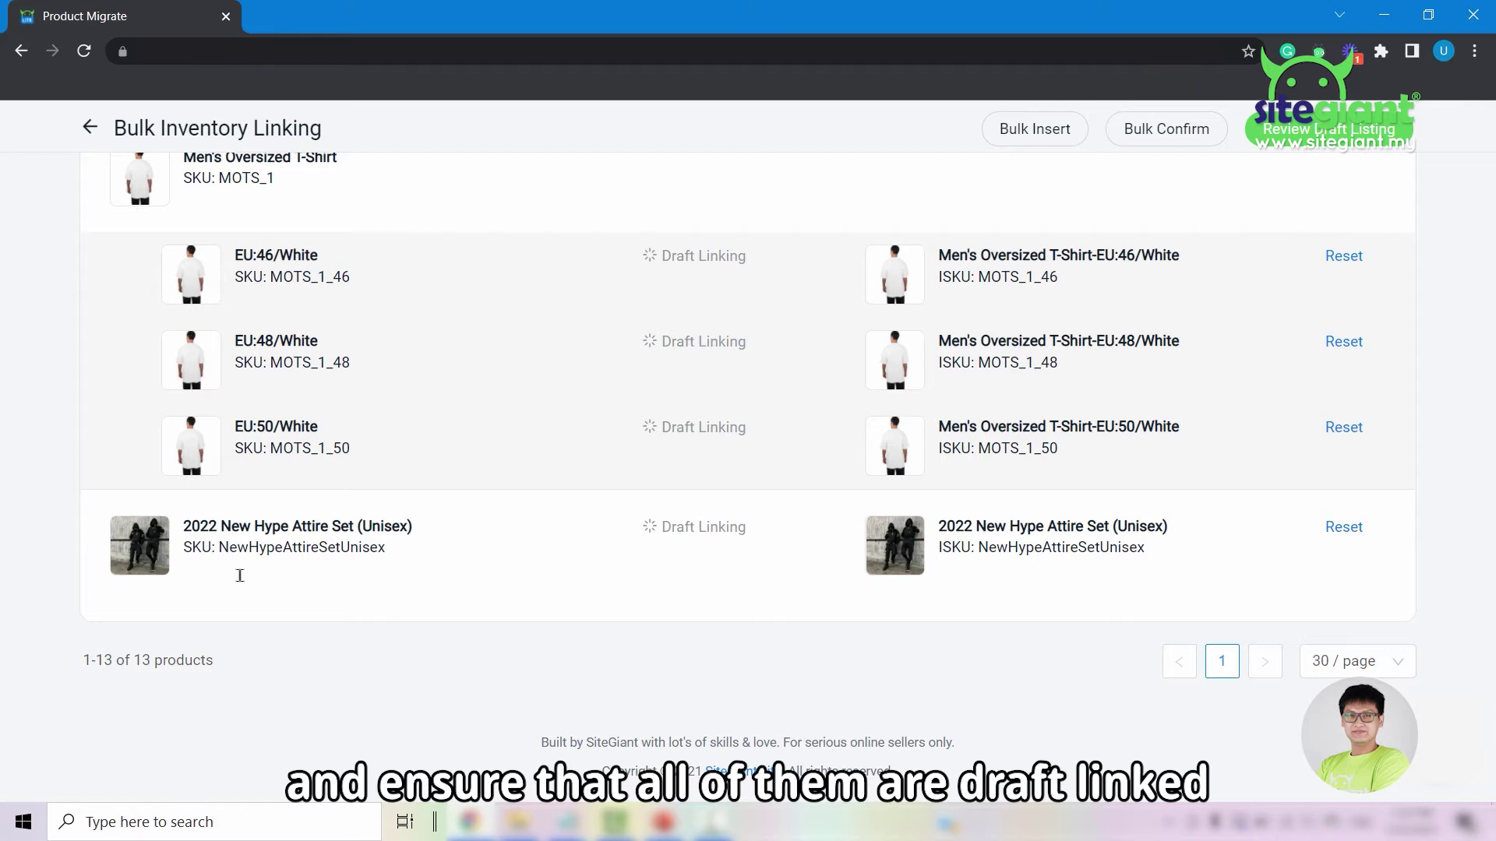
Step: Copy the 2022 New Hype Attire Set (Unisex) SKU and ISKU, then reset its draft link
{"action": "double_click", "coordinate": [269, 554]}
{"action": "double_click", "coordinate": [1053, 549]}
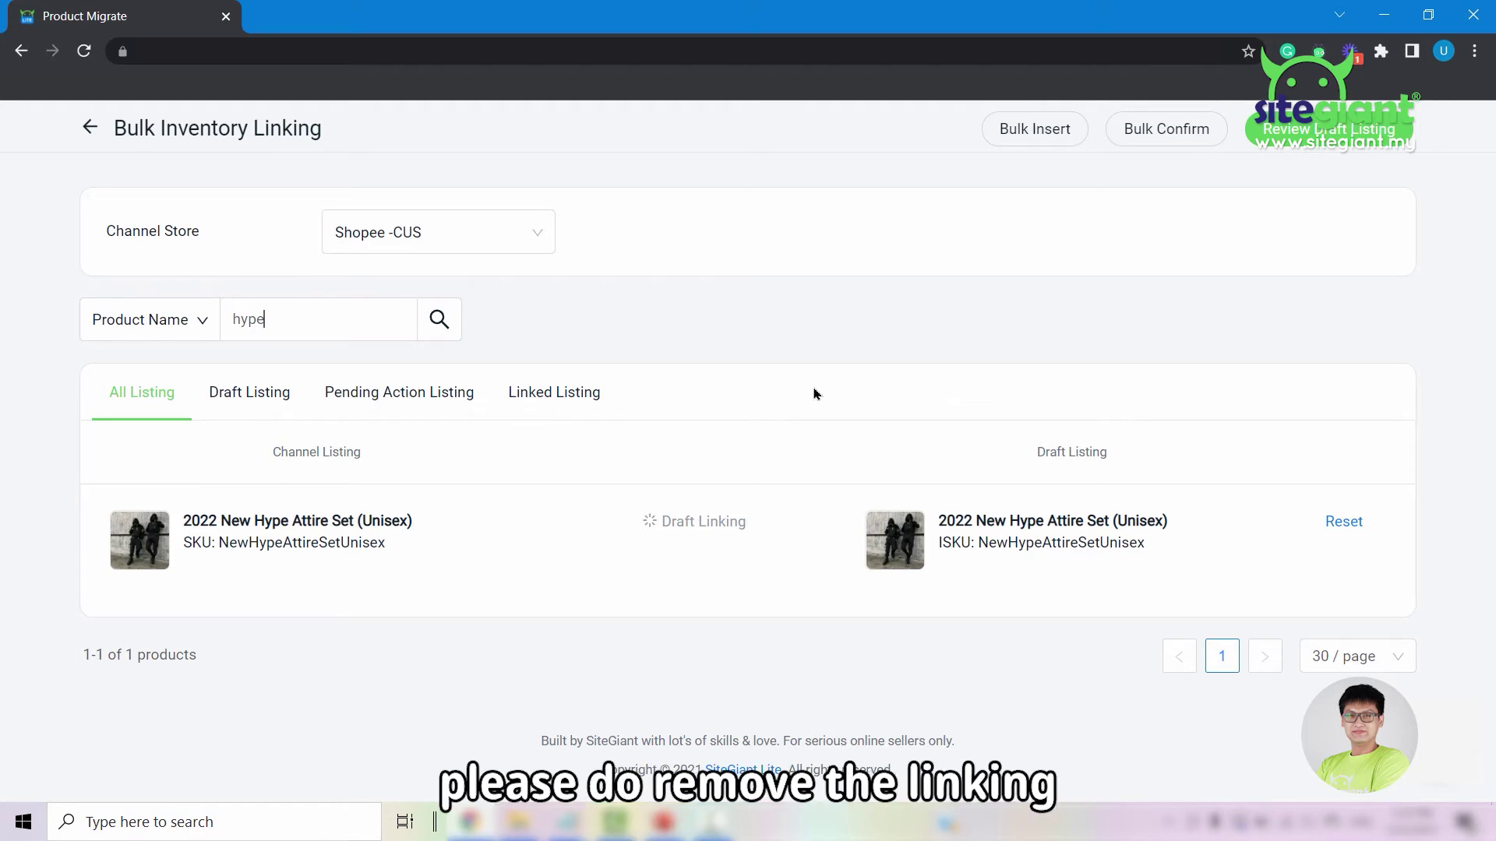
{"action": "left_click", "coordinate": [1354, 532]}
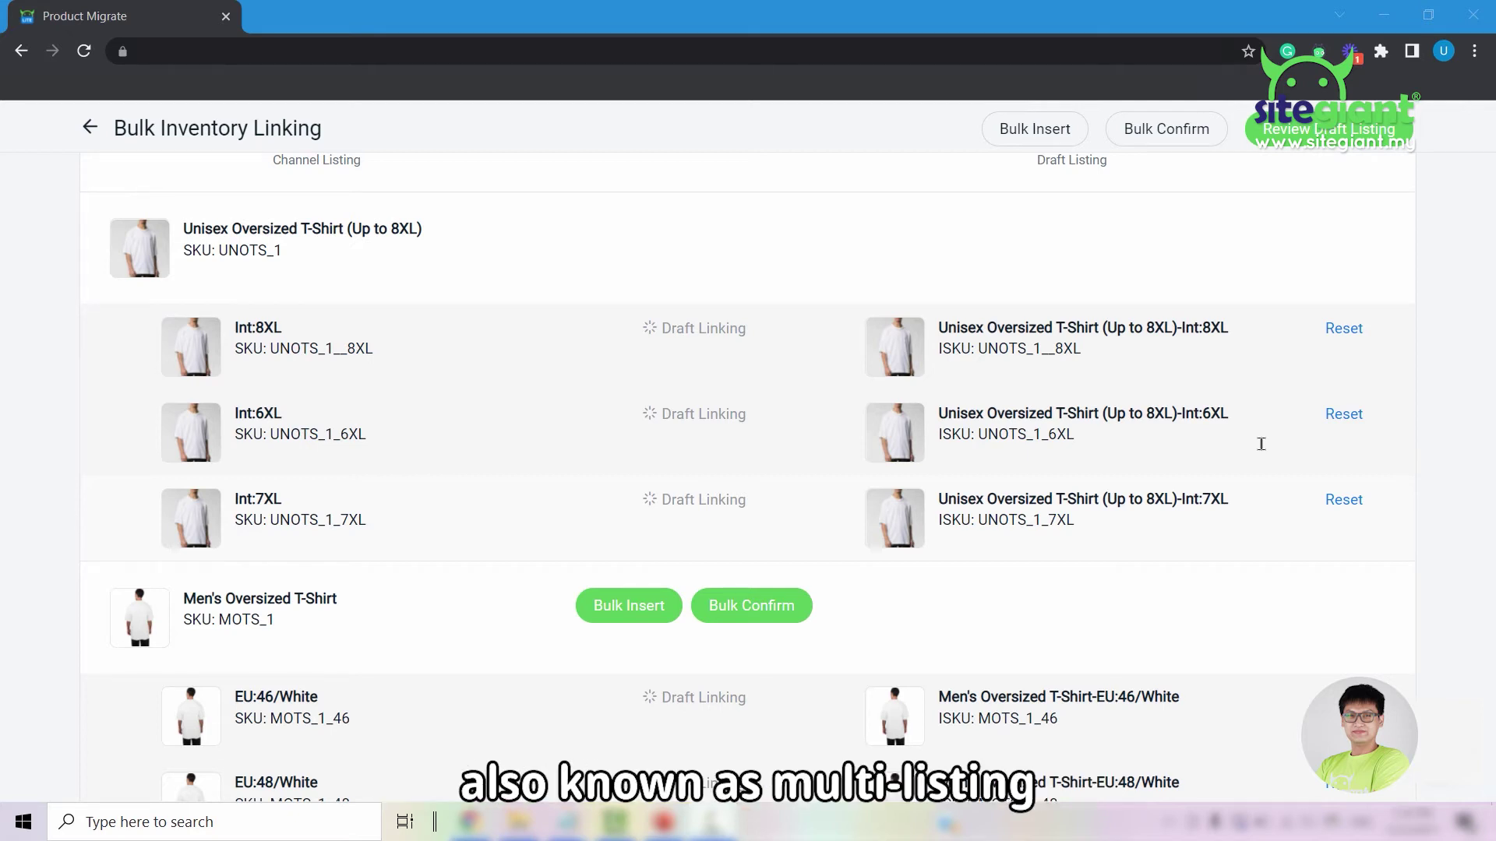
Step: Reset the draft links of the Men's Oversized T-Shirt EU:46, EU:48 and EU:50 White variants
{"action": "scroll", "coordinate": [1261, 444], "scroll_direction": "down", "scroll_amount": 4}
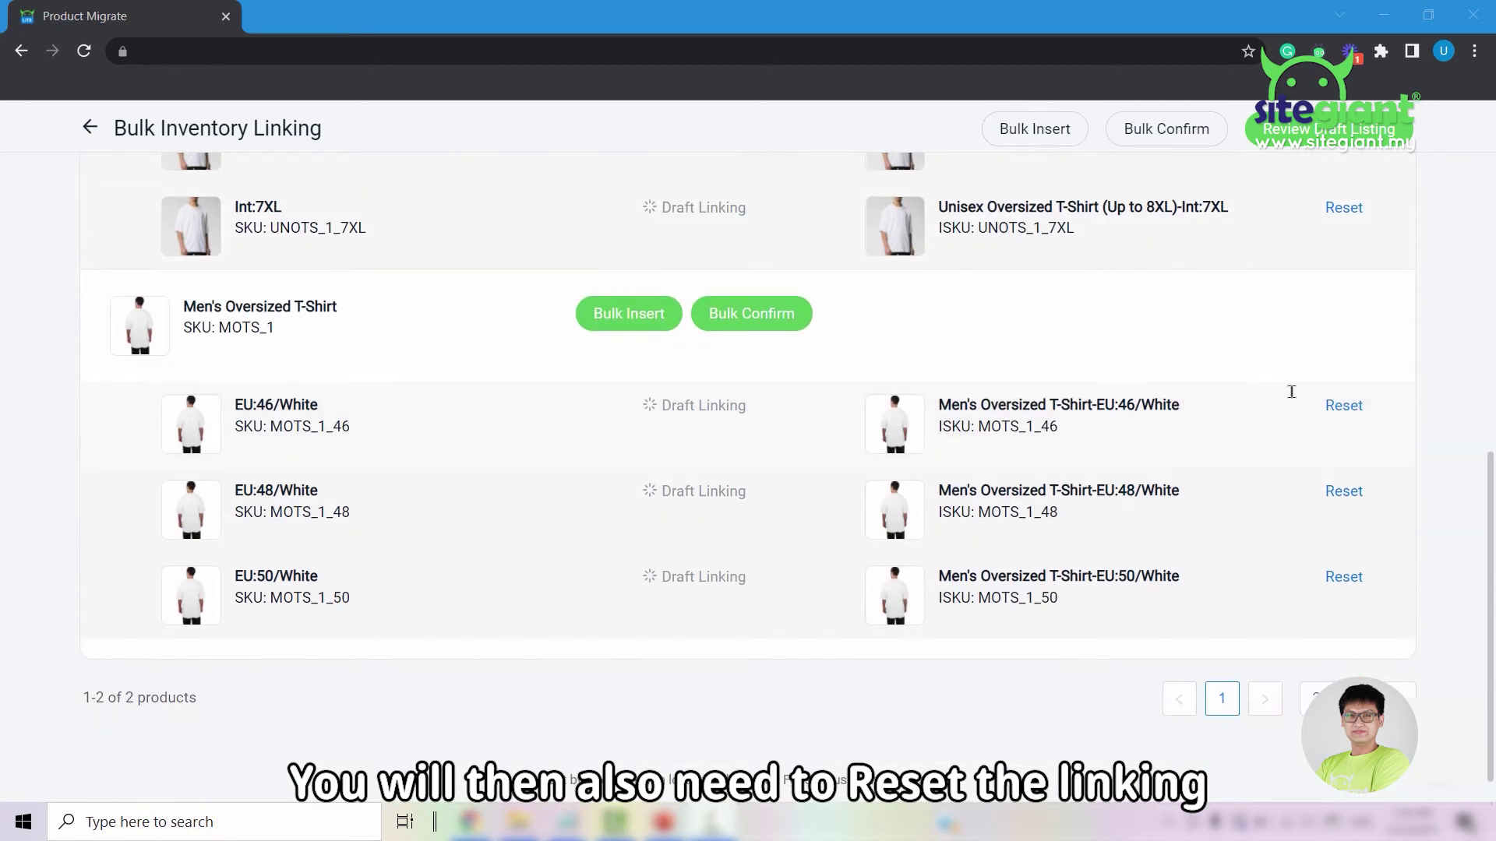
{"action": "left_click", "coordinate": [1347, 413]}
{"action": "left_click", "coordinate": [1346, 492]}
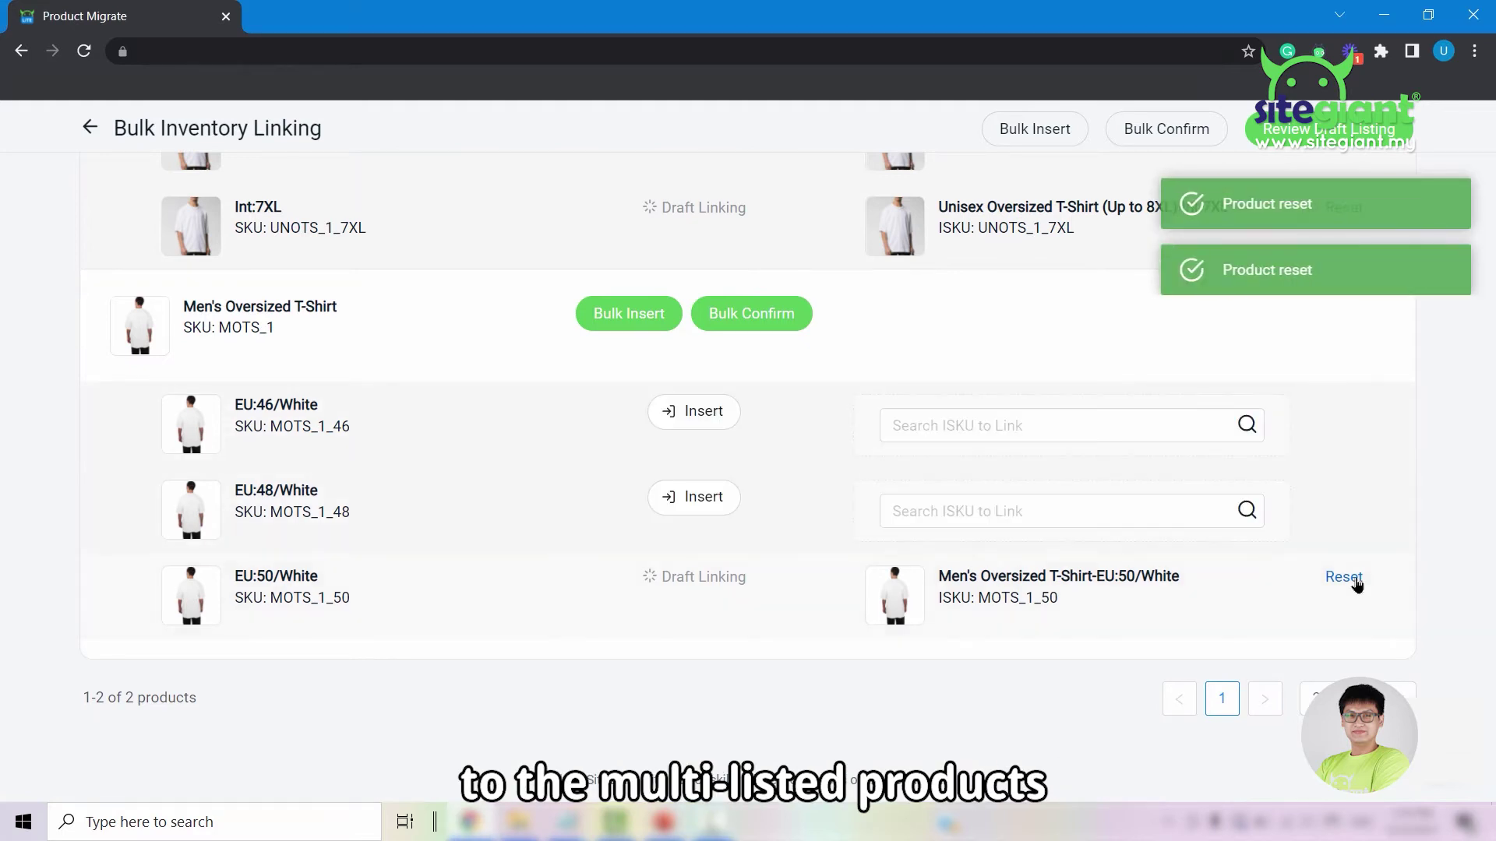
{"action": "left_click", "coordinate": [1350, 580]}
Step: Link EU:46, EU:48, EU:50 to Unisex Oversized T-Shirt Int:6XL, Int:7XL, Int:8XL and bulk-confirm
{"action": "right_click", "coordinate": [957, 426]}
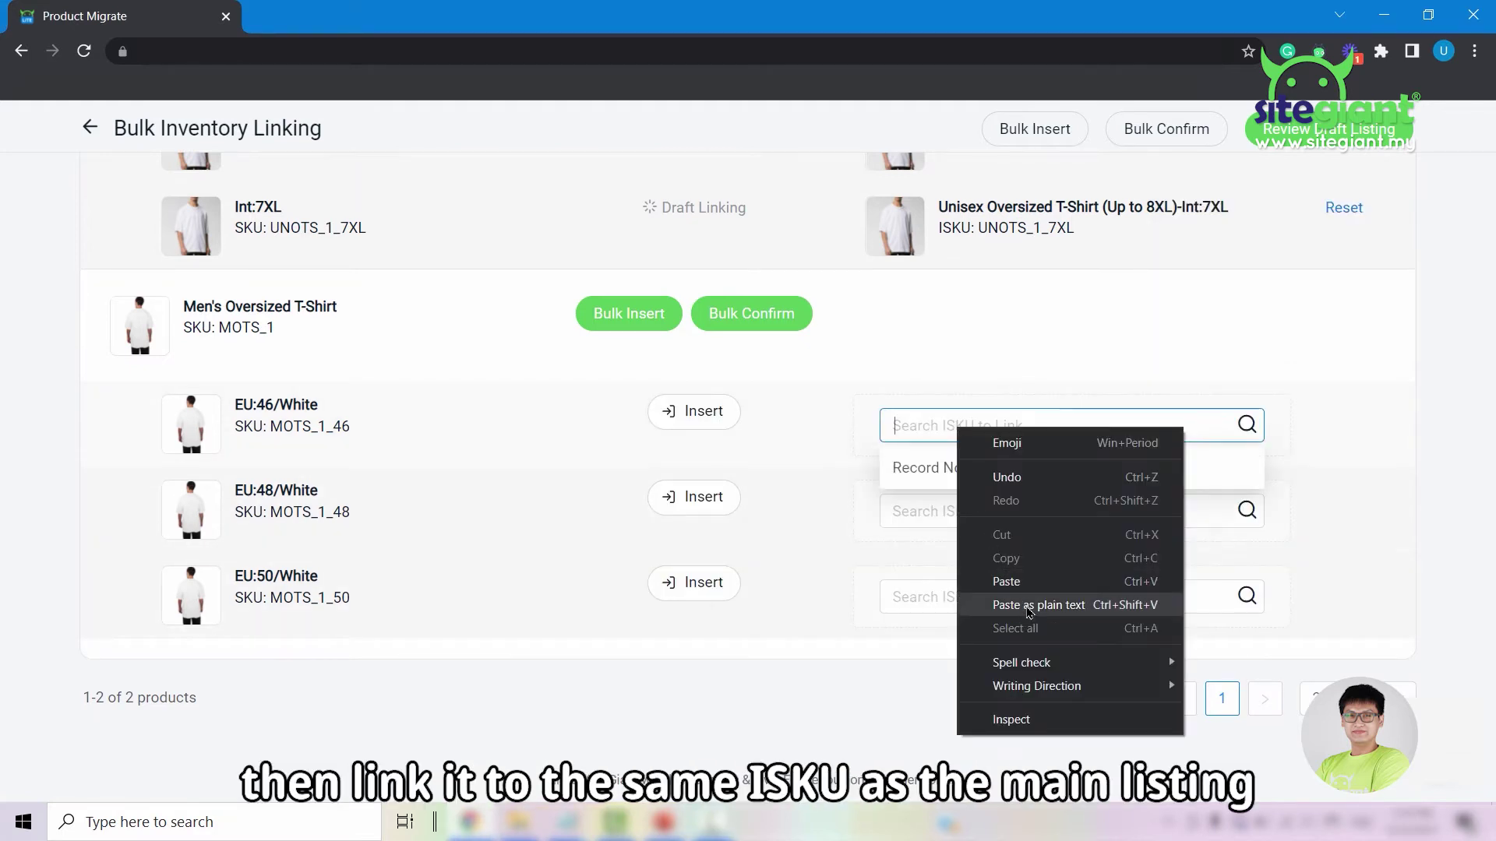
{"action": "left_click", "coordinate": [1026, 581]}
{"action": "left_click", "coordinate": [1052, 503]}
{"action": "right_click", "coordinate": [924, 511]}
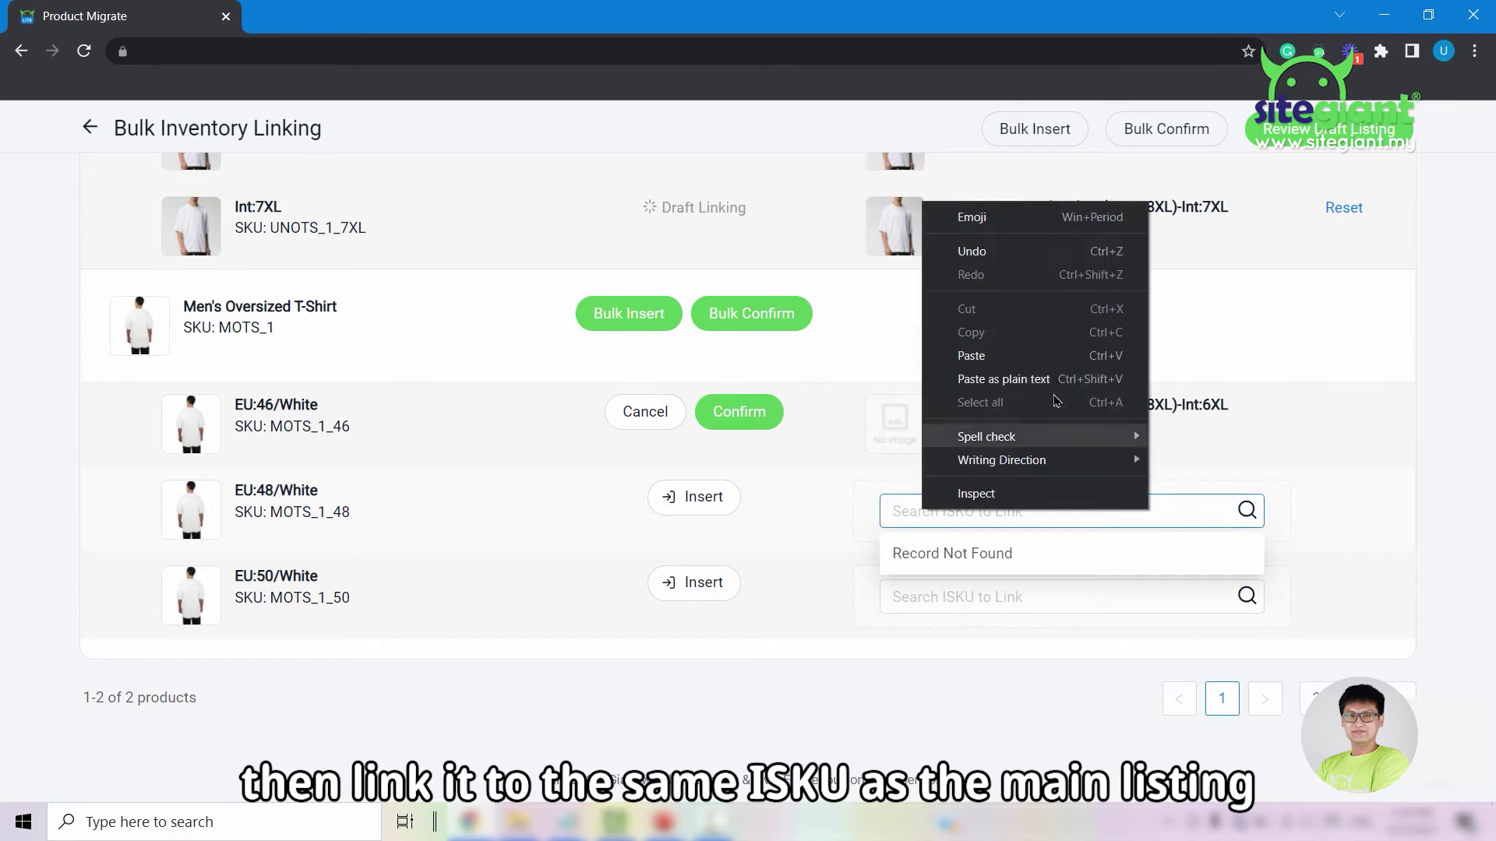
{"action": "left_click", "coordinate": [1028, 356]}
{"action": "left_click", "coordinate": [1013, 621]}
{"action": "right_click", "coordinate": [976, 596]}
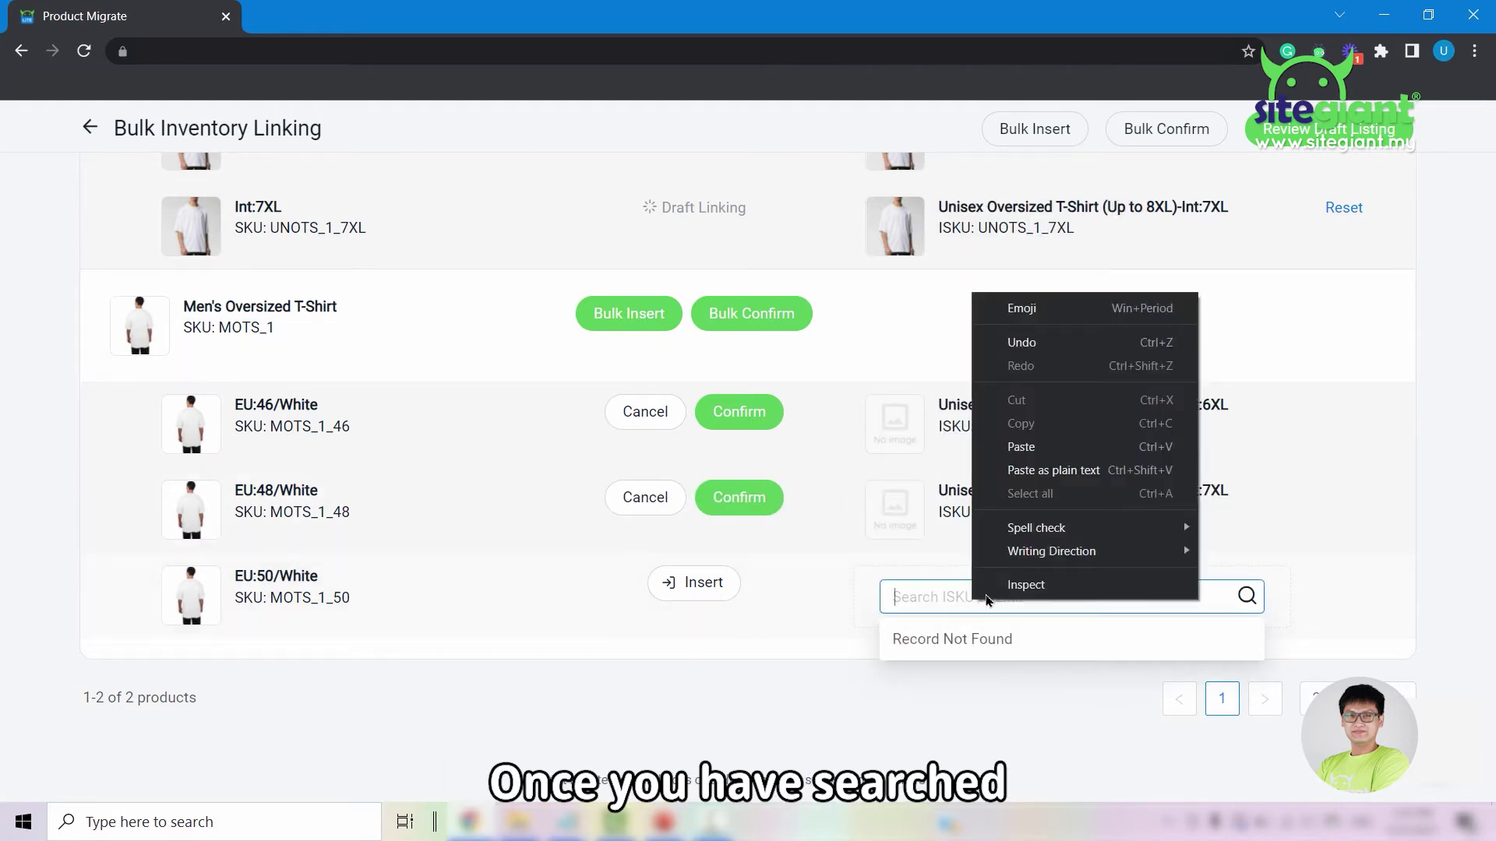
{"action": "left_click", "coordinate": [1048, 446]}
{"action": "left_click", "coordinate": [1013, 644]}
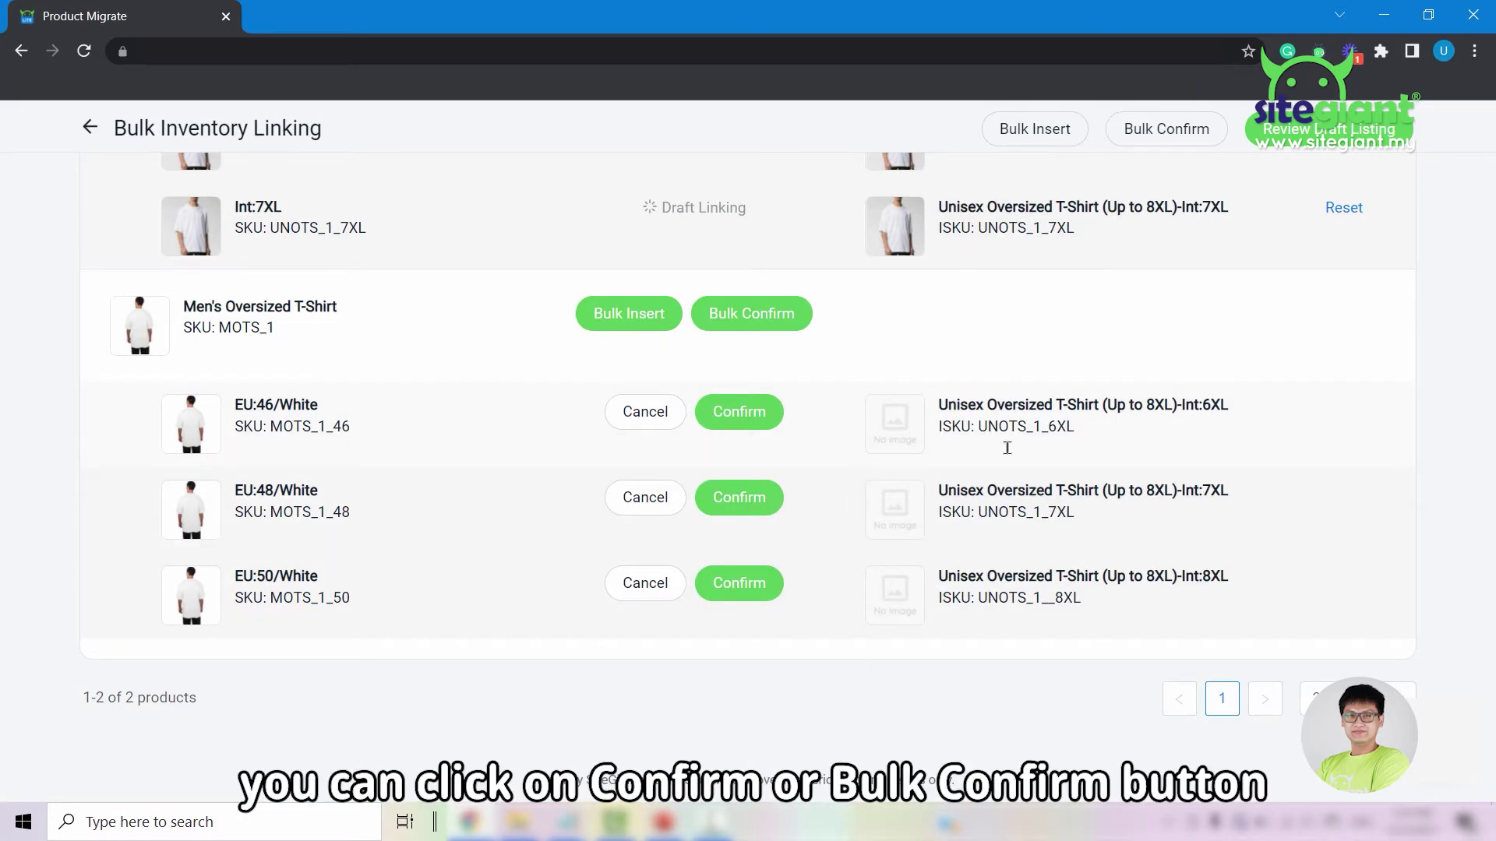
{"action": "left_click", "coordinate": [754, 319]}
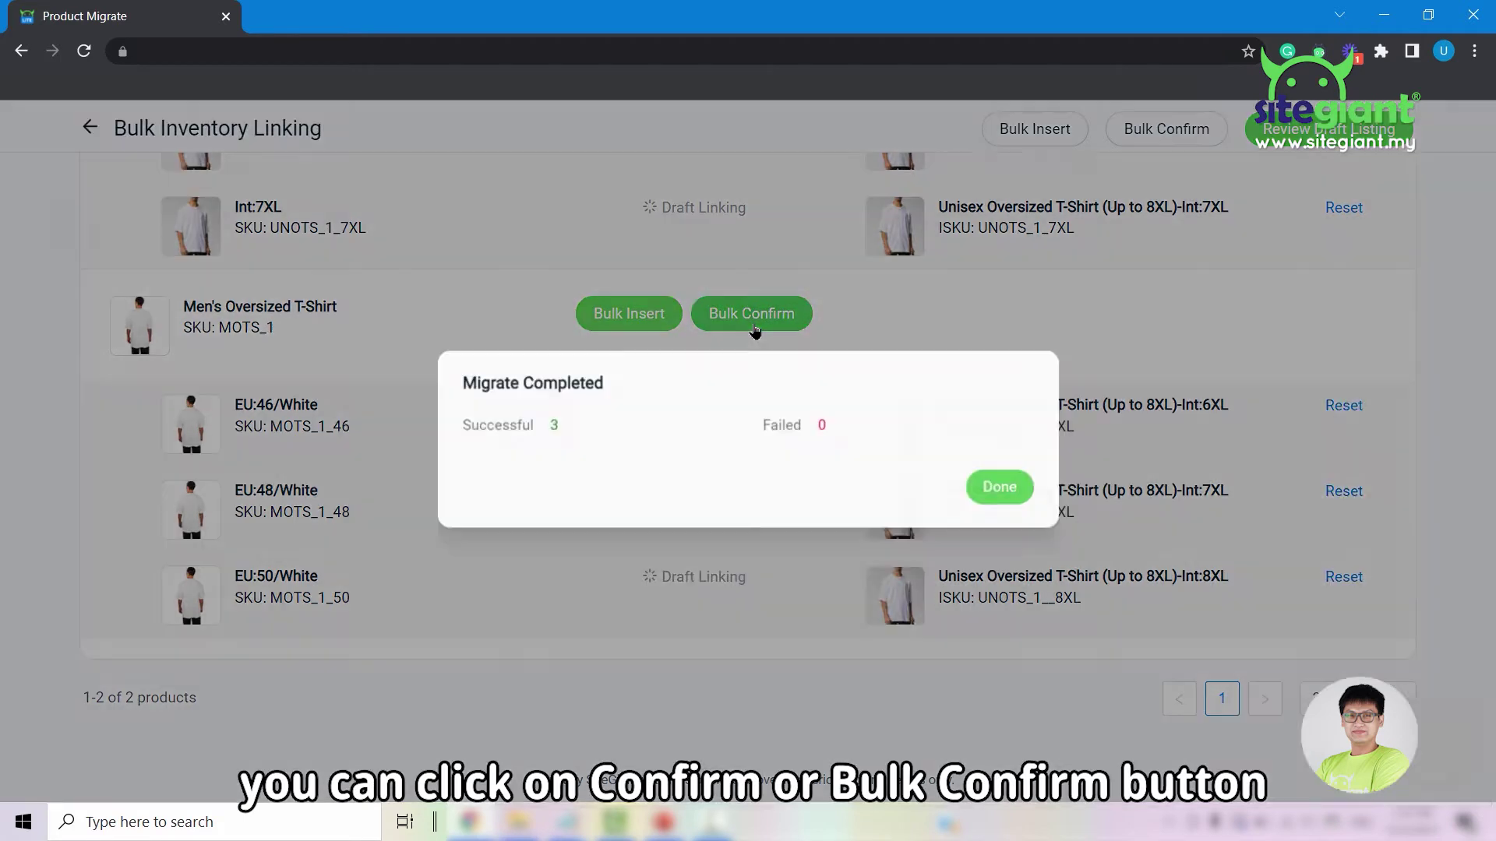
{"action": "left_click", "coordinate": [1004, 502]}
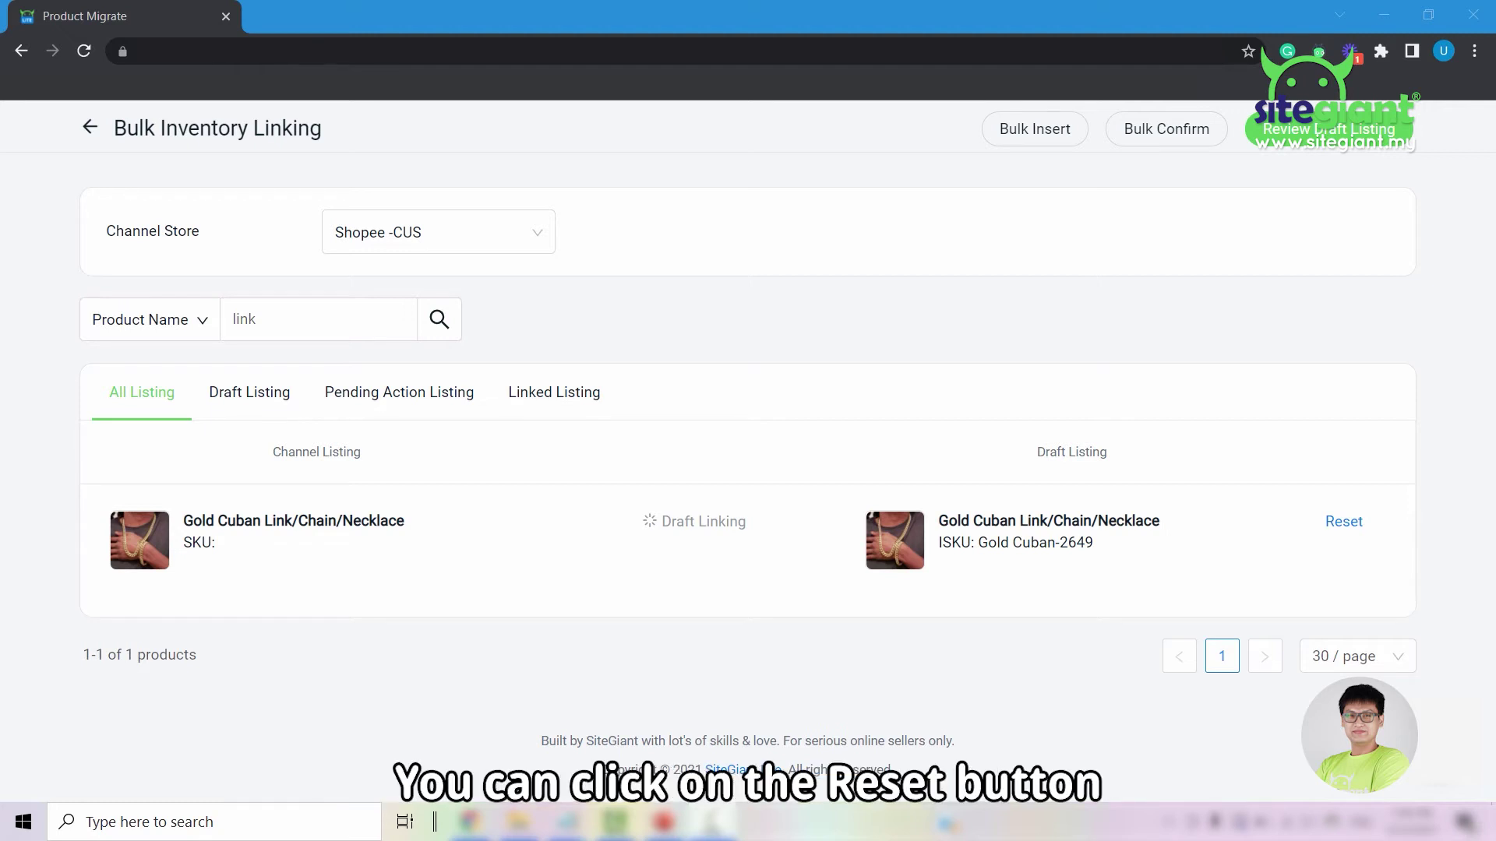
Step: Reset the Gold Cuban Link/Chain/Necklace draft link and scroll through all Shopee -CUS listings
{"action": "left_click", "coordinate": [1334, 534]}
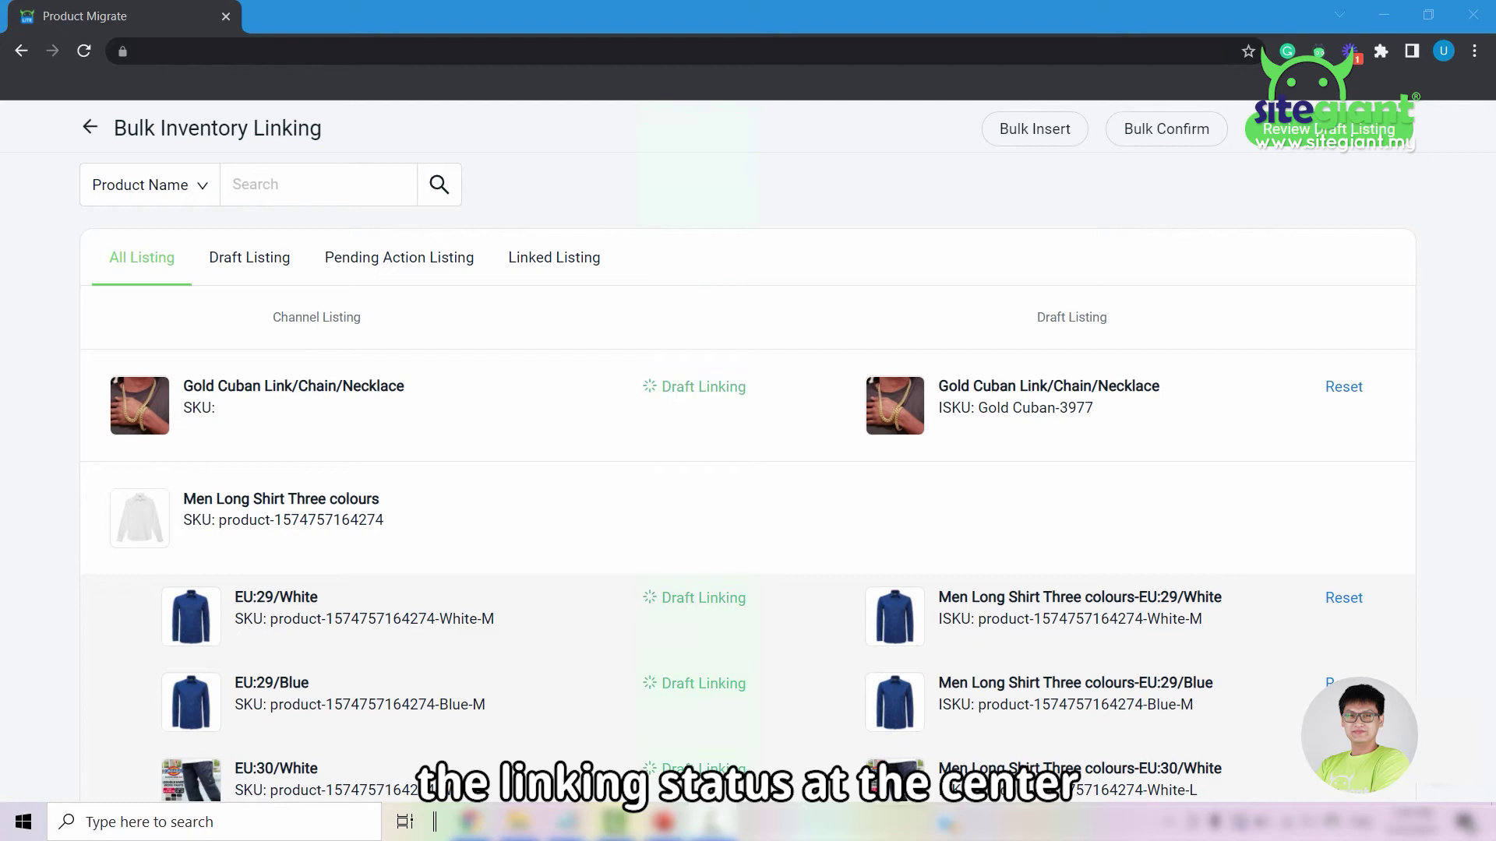
{"action": "scroll", "coordinate": [739, 469], "scroll_direction": "down", "scroll_amount": 15}
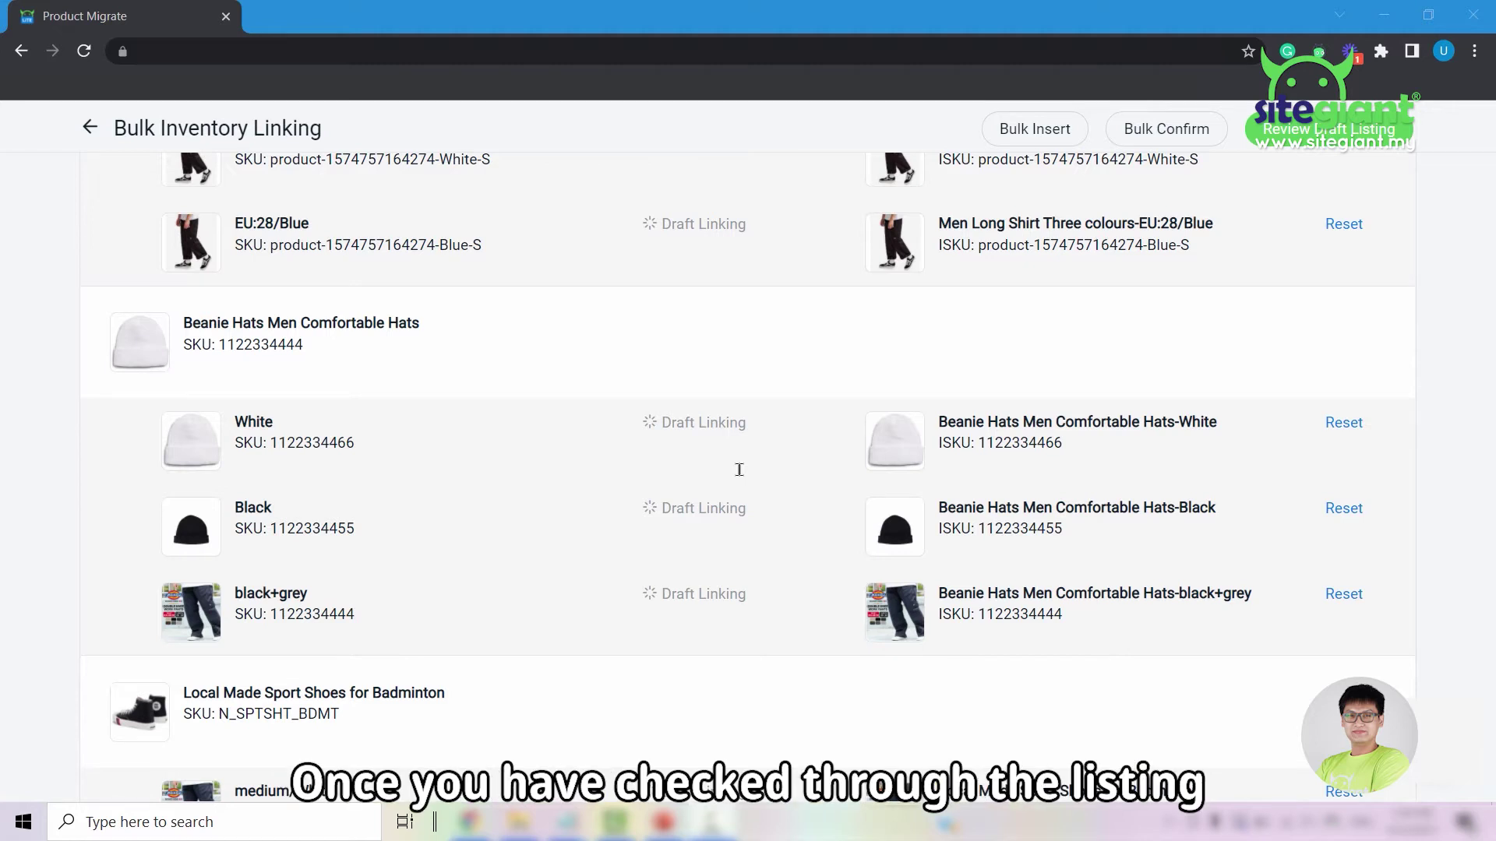
Step: Review all draft listings, then confirm and save them so the links start syncing
{"action": "left_click", "coordinate": [1319, 138]}
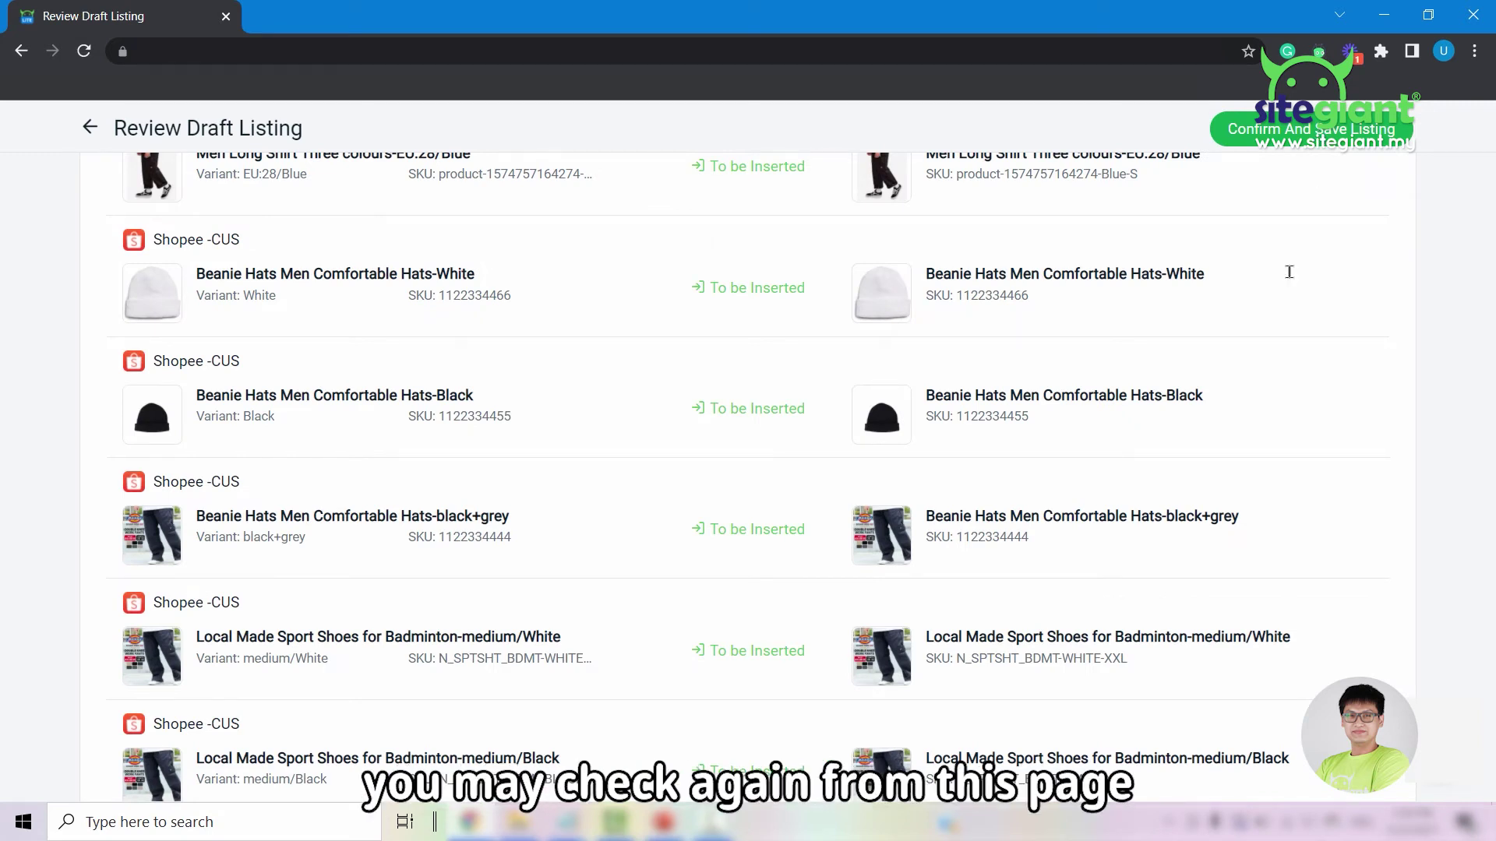
{"action": "scroll", "coordinate": [1006, 425], "scroll_direction": "down", "scroll_amount": 1}
{"action": "scroll", "coordinate": [1005, 424], "scroll_direction": "down", "scroll_amount": 4}
{"action": "scroll", "coordinate": [1005, 425], "scroll_direction": "up", "scroll_amount": 5}
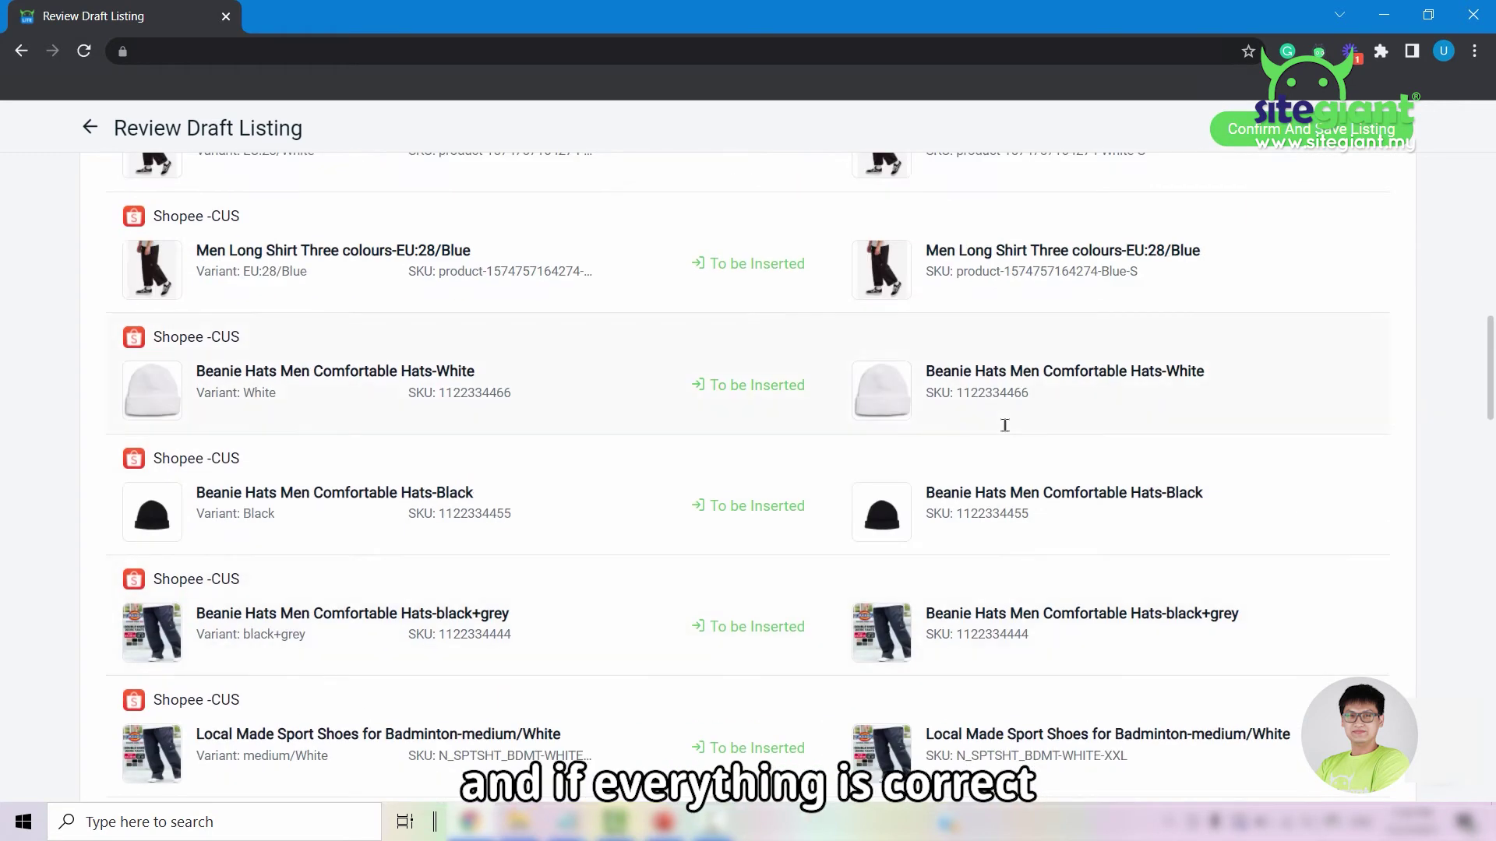
{"action": "scroll", "coordinate": [1185, 417], "scroll_direction": "up", "scroll_amount": 5}
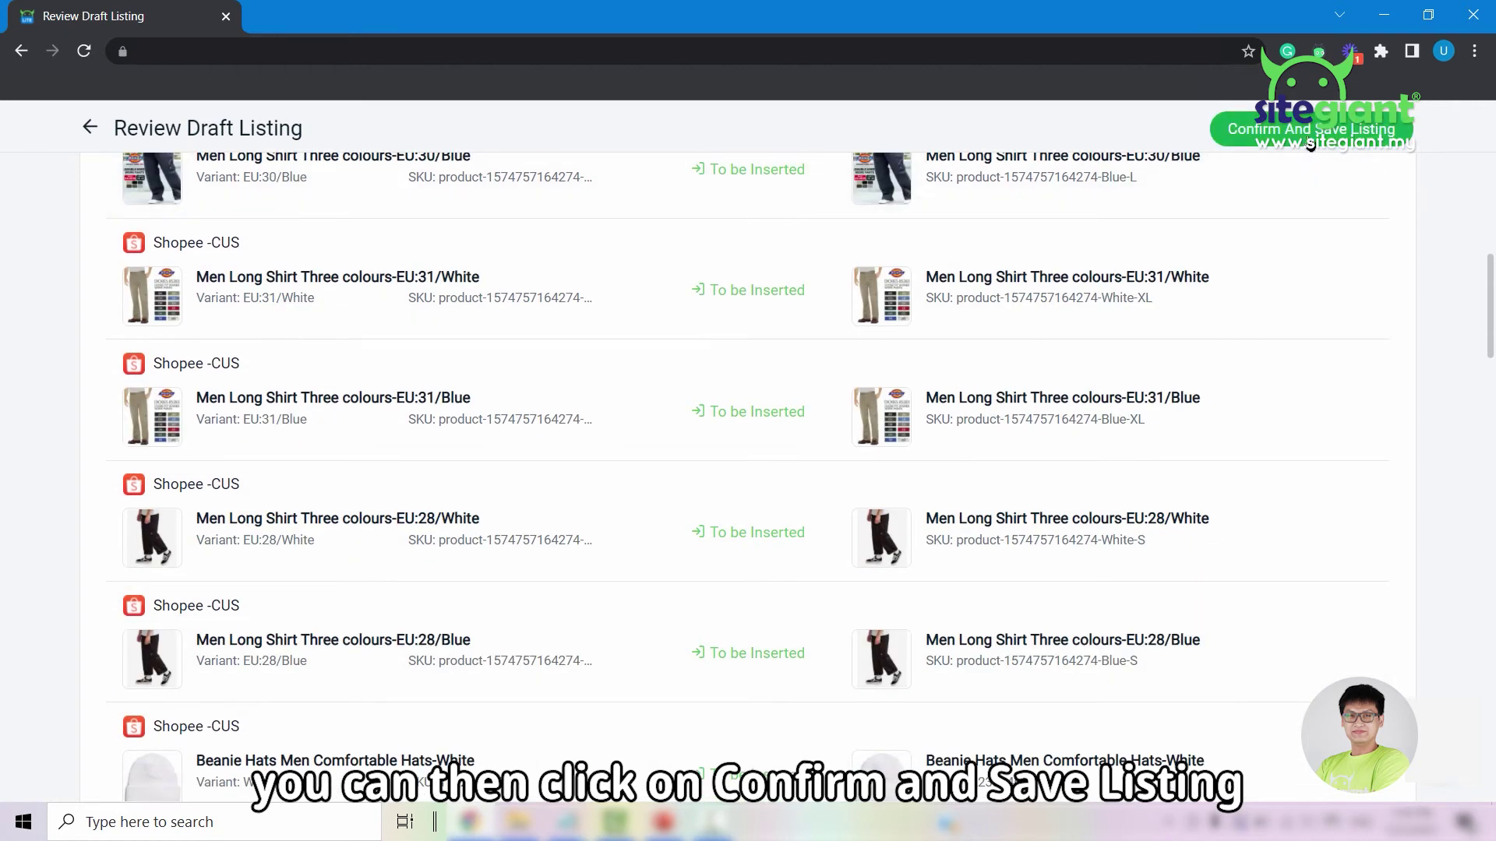
{"action": "left_click", "coordinate": [1311, 145]}
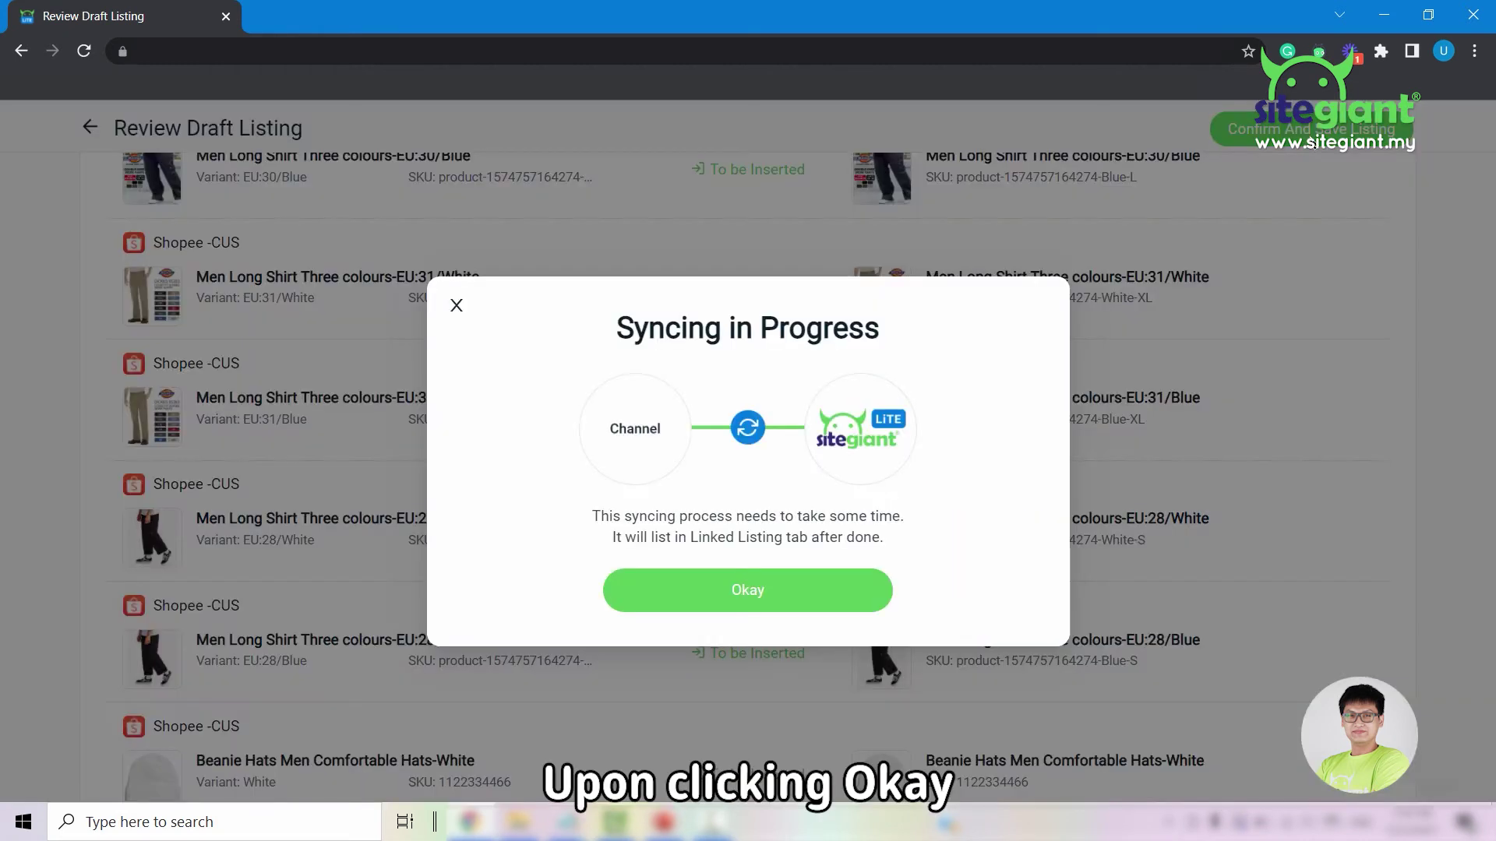
{"action": "left_click", "coordinate": [788, 586]}
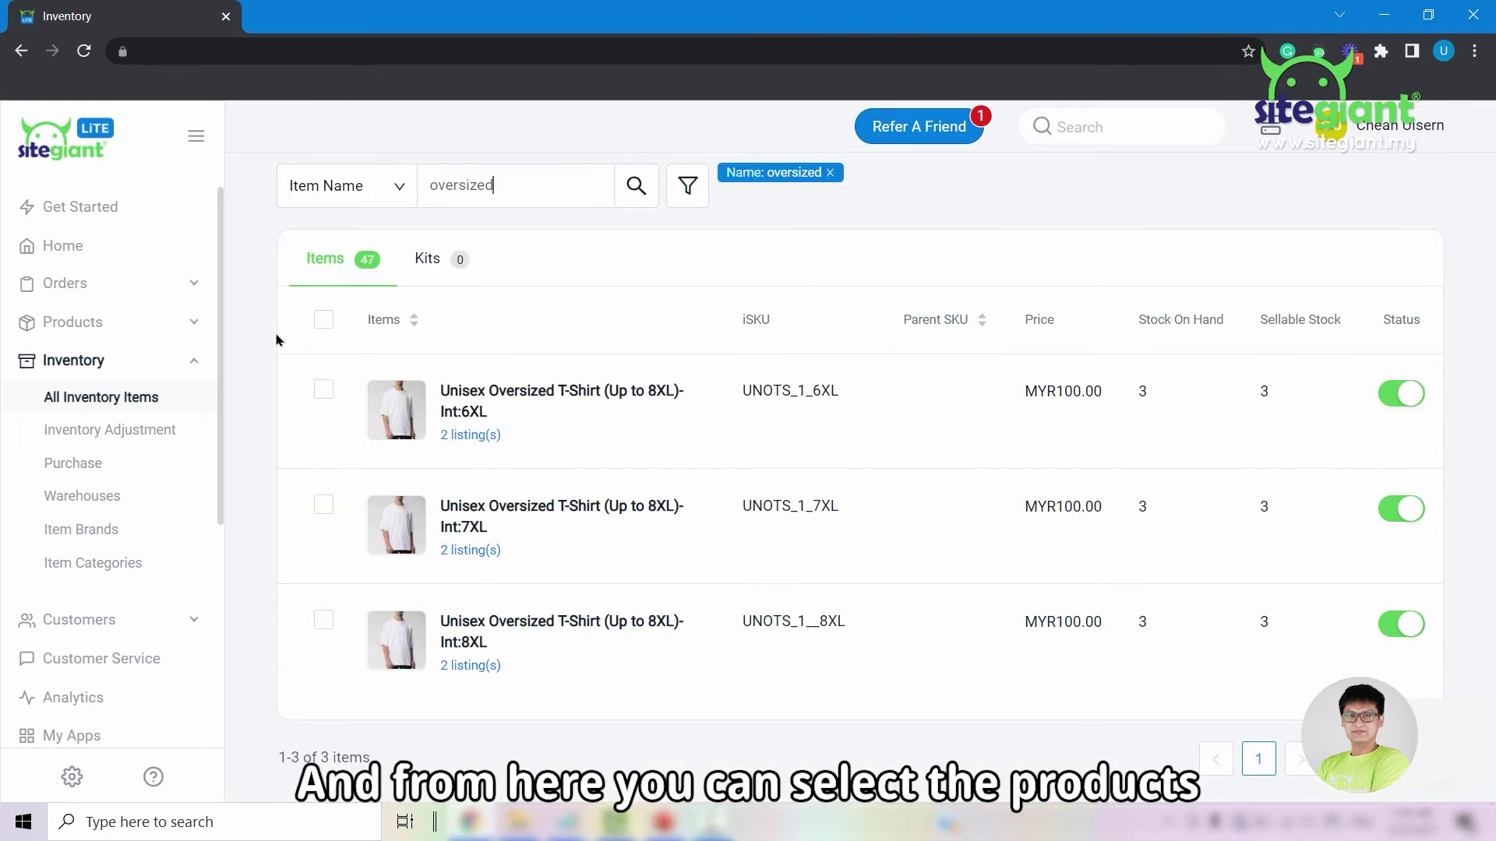
Step: Give the three Unisex Oversized T-Shirt items the parent SKU 'oversized'
{"action": "left_click", "coordinate": [323, 320]}
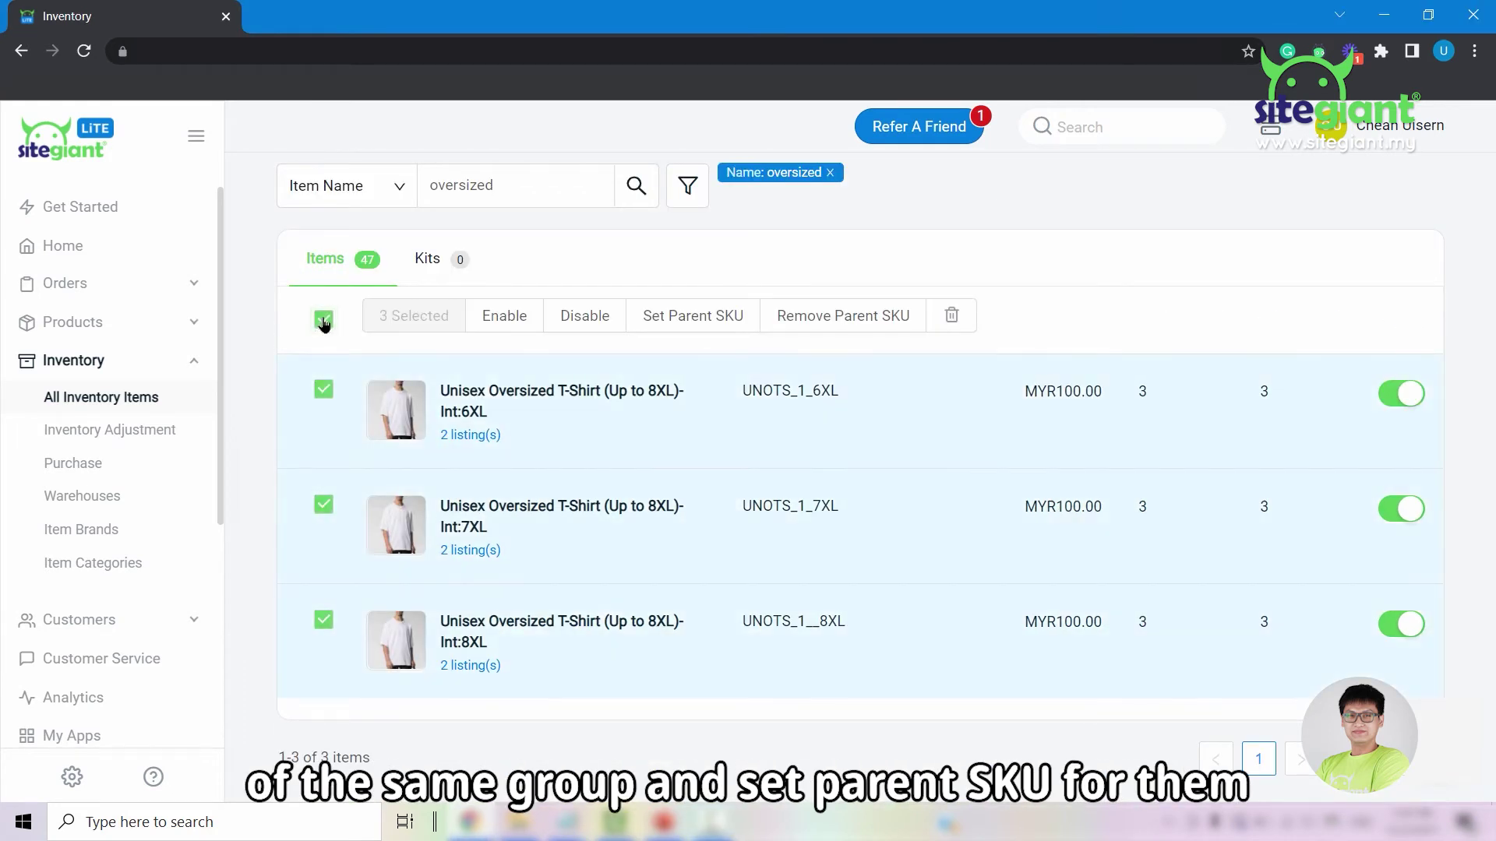
{"action": "left_click", "coordinate": [639, 320]}
{"action": "type", "text": "oversized"}
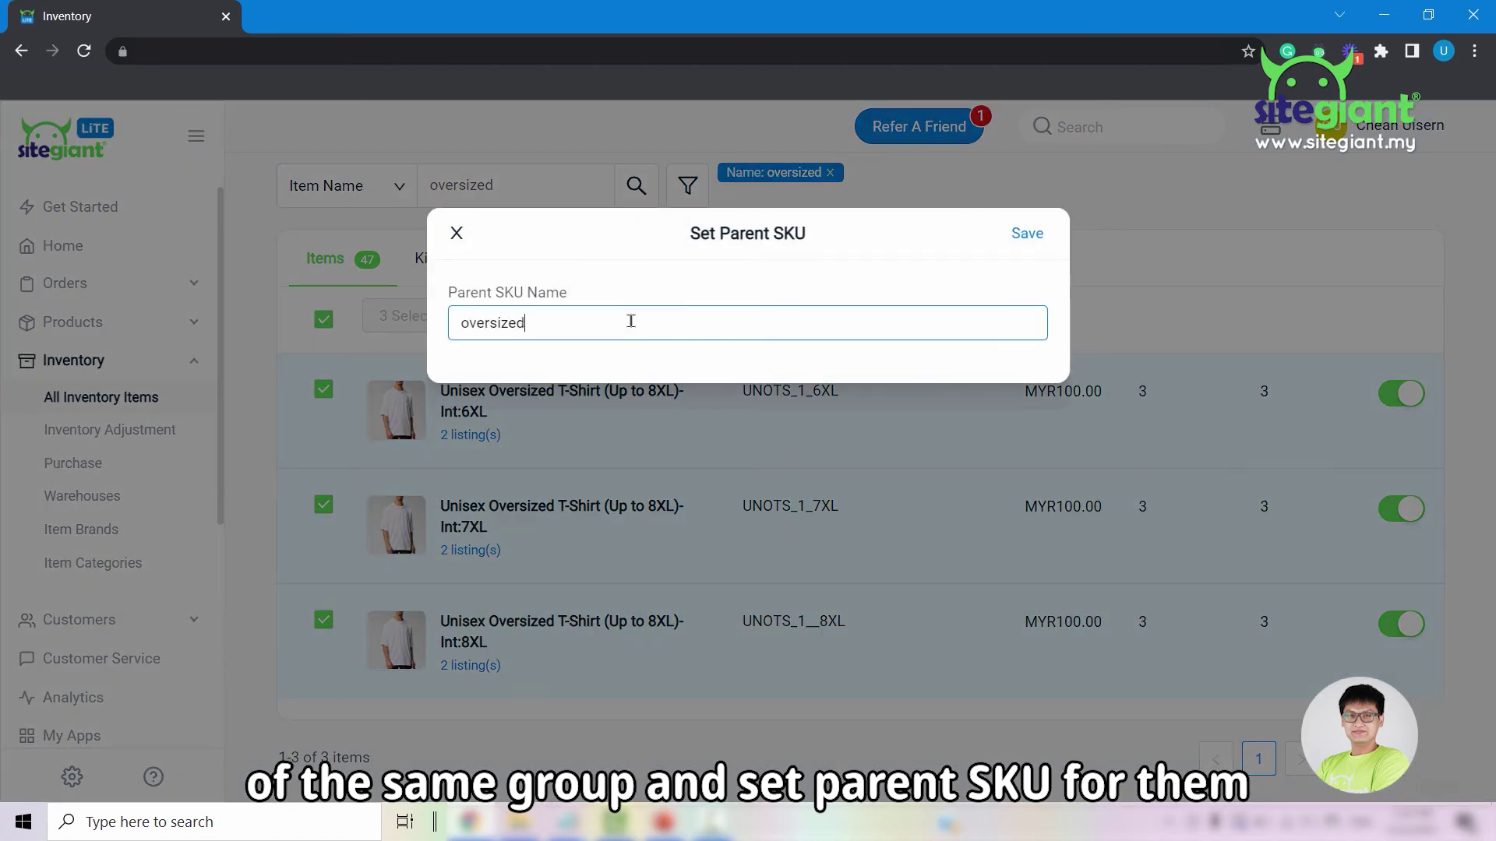
{"action": "key", "text": "Return"}
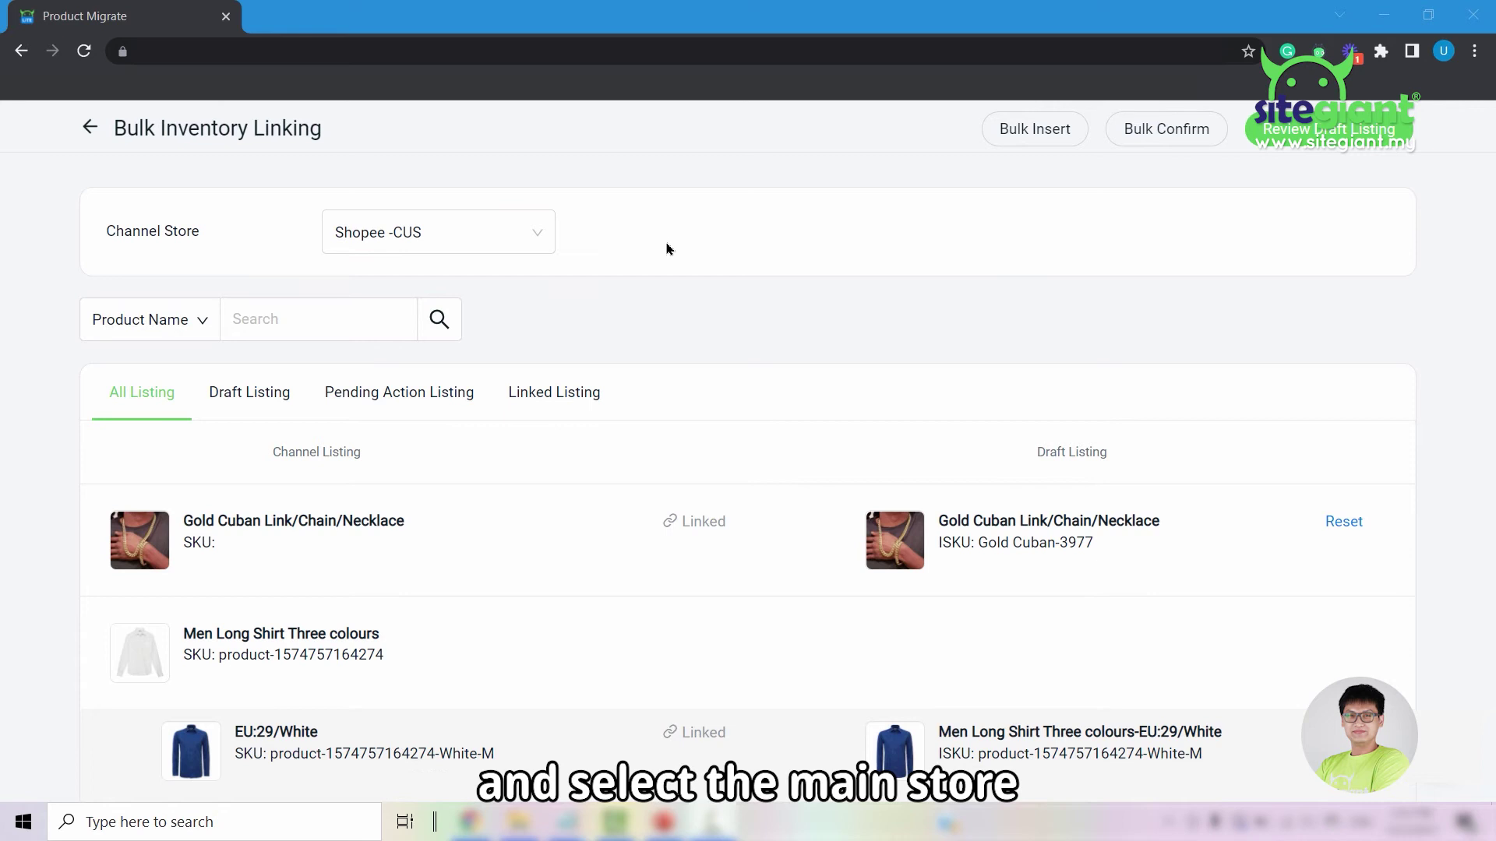
Step: Scroll through the Shopee -CUS listings now marked Linked in Bulk Inventory Linking
{"action": "scroll", "coordinate": [701, 265], "scroll_direction": "down", "scroll_amount": 3}
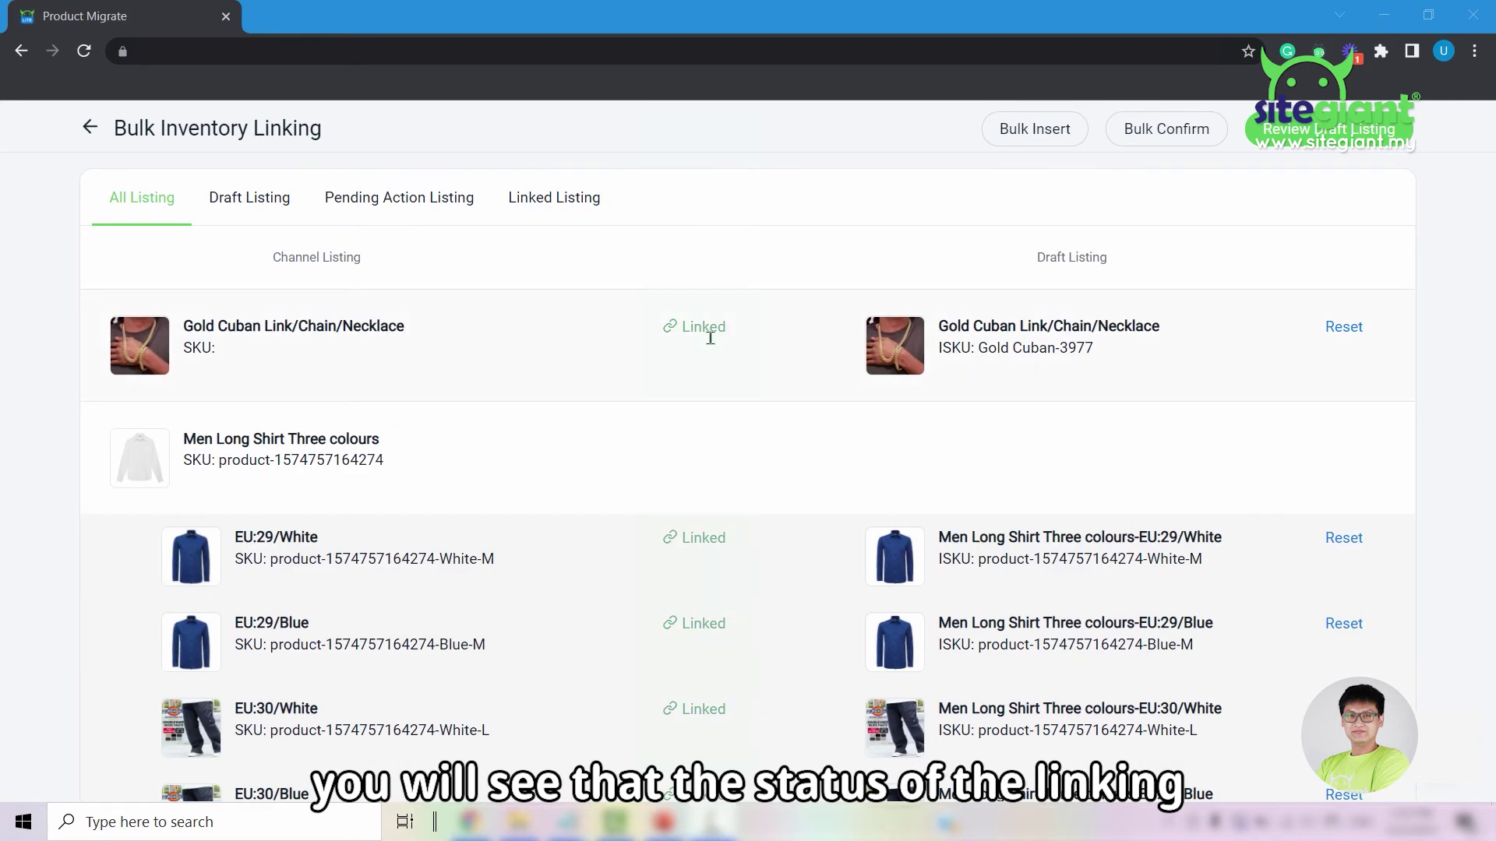
{"action": "scroll", "coordinate": [710, 339], "scroll_direction": "down", "scroll_amount": 1}
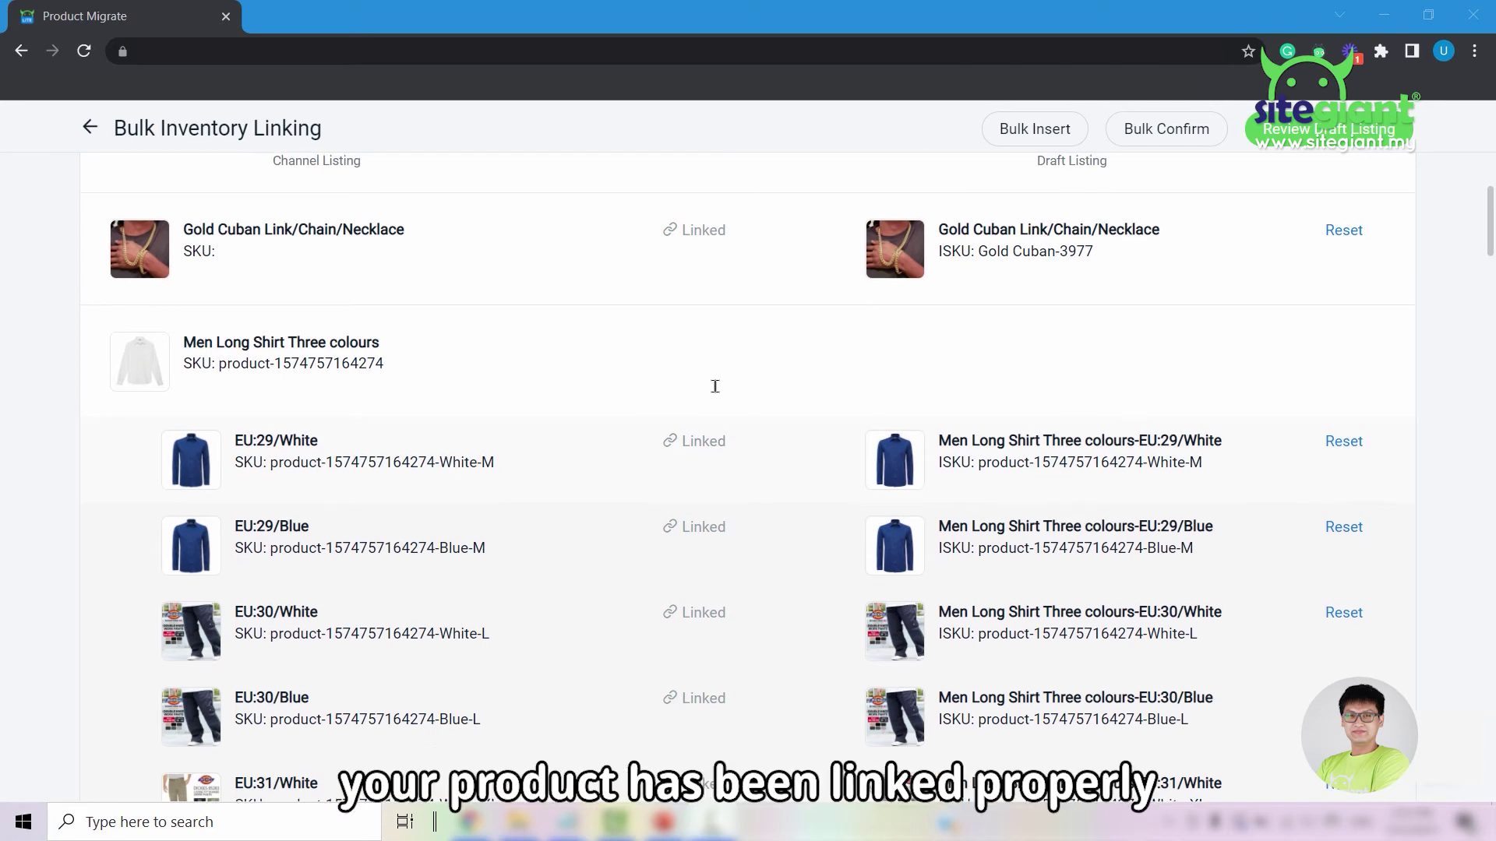
{"action": "scroll", "coordinate": [716, 387], "scroll_direction": "up", "scroll_amount": 2}
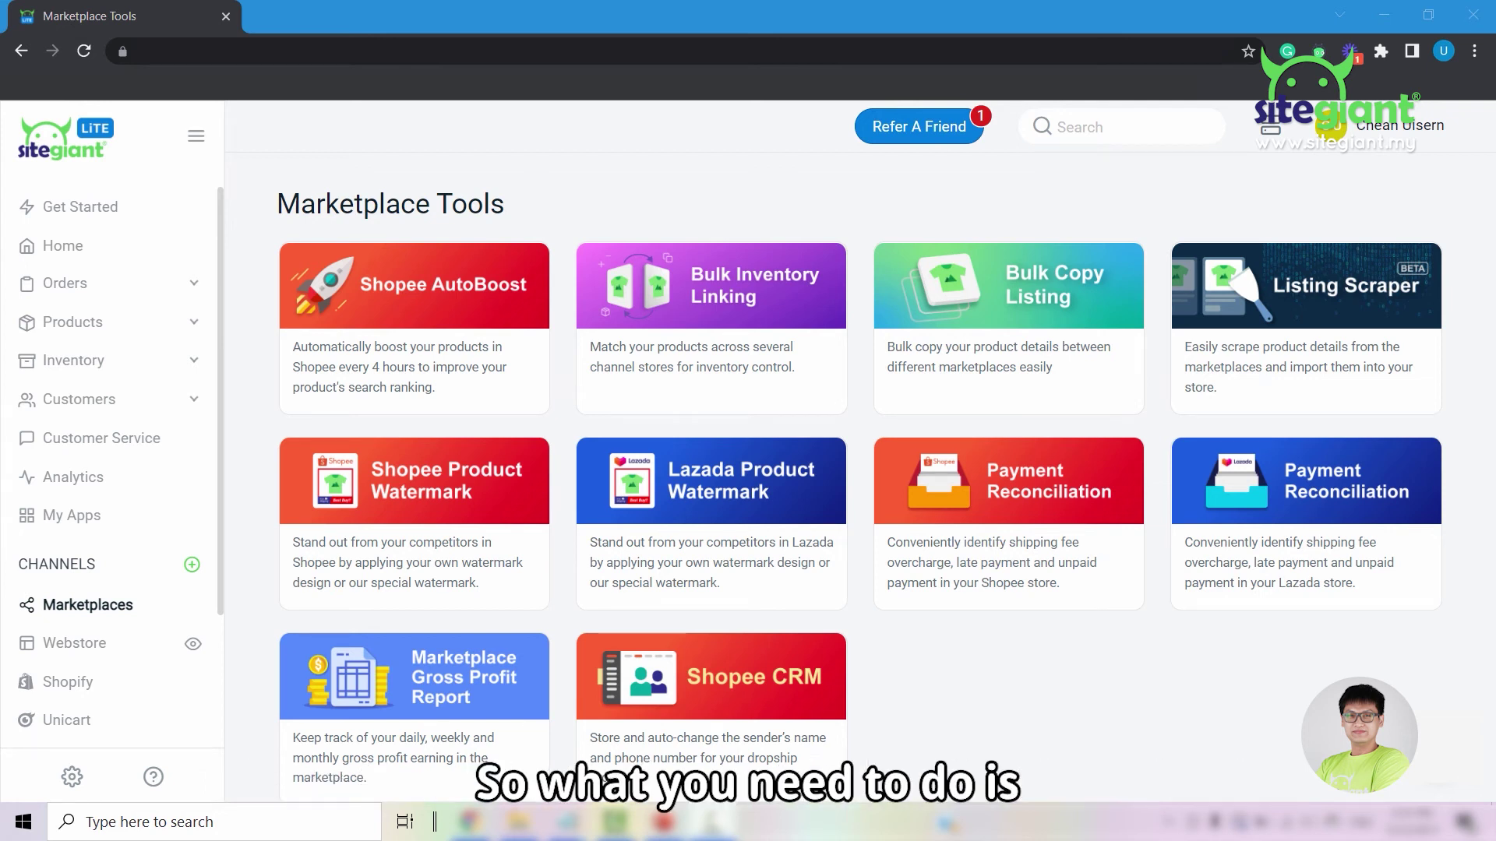
Step: Load the Lazada 1 - CUS listings in Bulk Inventory Linking
{"action": "left_click", "coordinate": [634, 333]}
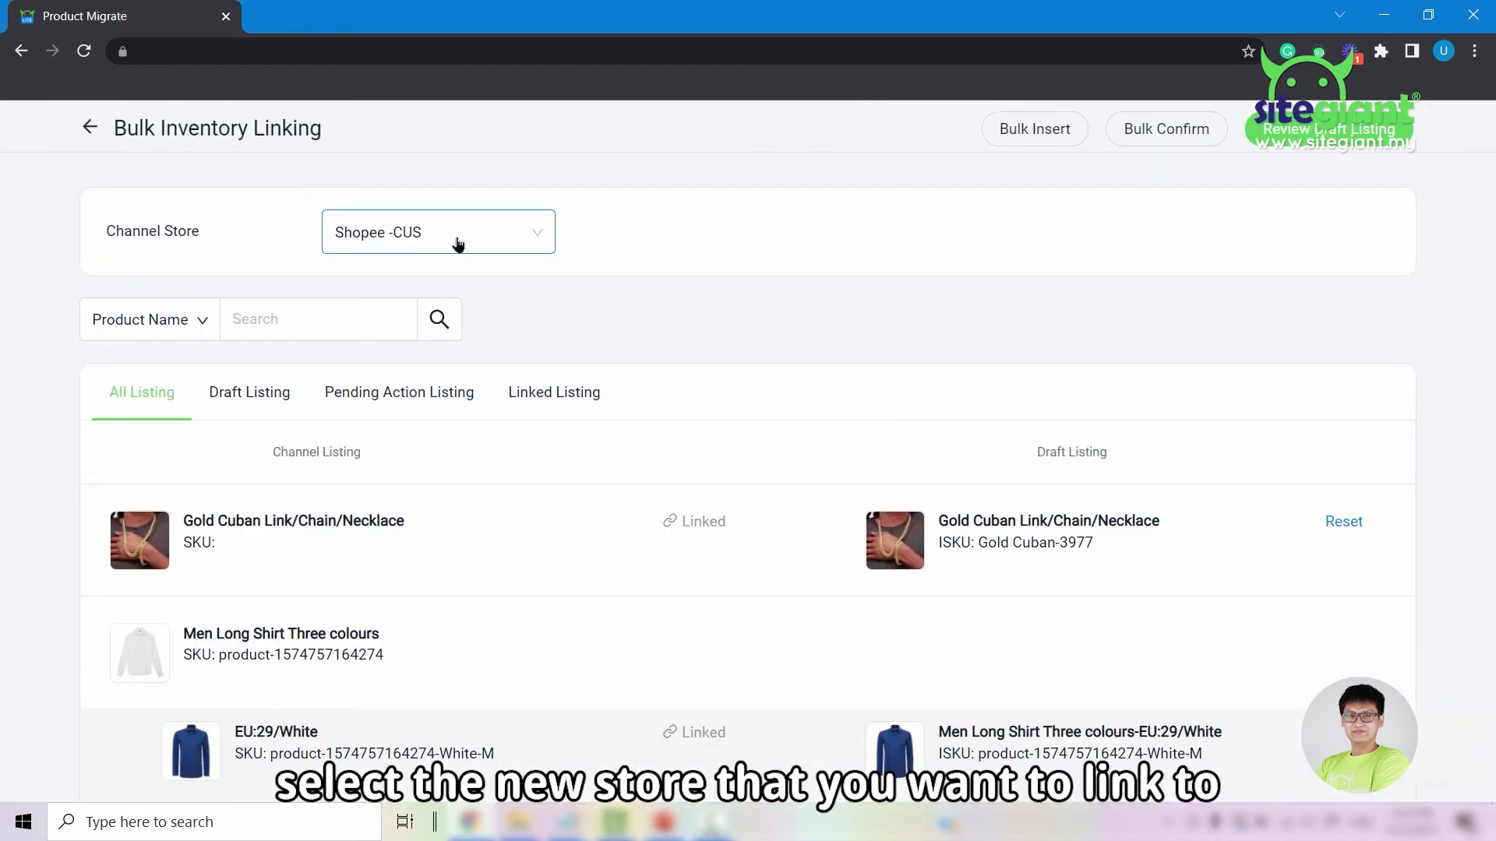
{"action": "left_click", "coordinate": [458, 244]}
{"action": "left_click", "coordinate": [454, 280]}
{"action": "scroll", "coordinate": [698, 292], "scroll_direction": "down", "scroll_amount": 1}
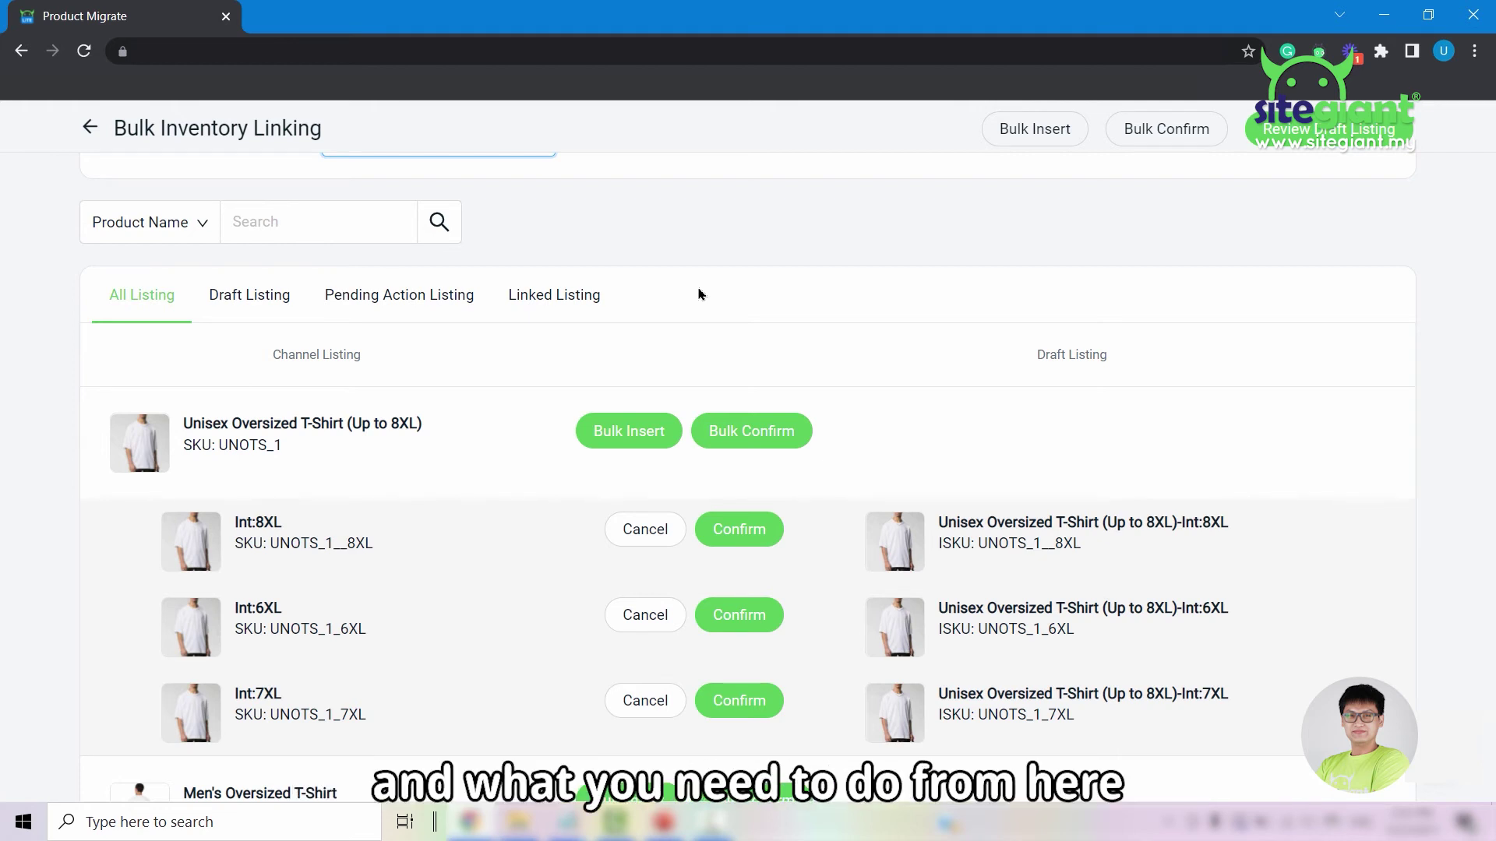
Step: Confirm the oversized T-shirt links, then bulk-confirm every suggested link: 41 successful, 0 failed
{"action": "left_click", "coordinate": [729, 536]}
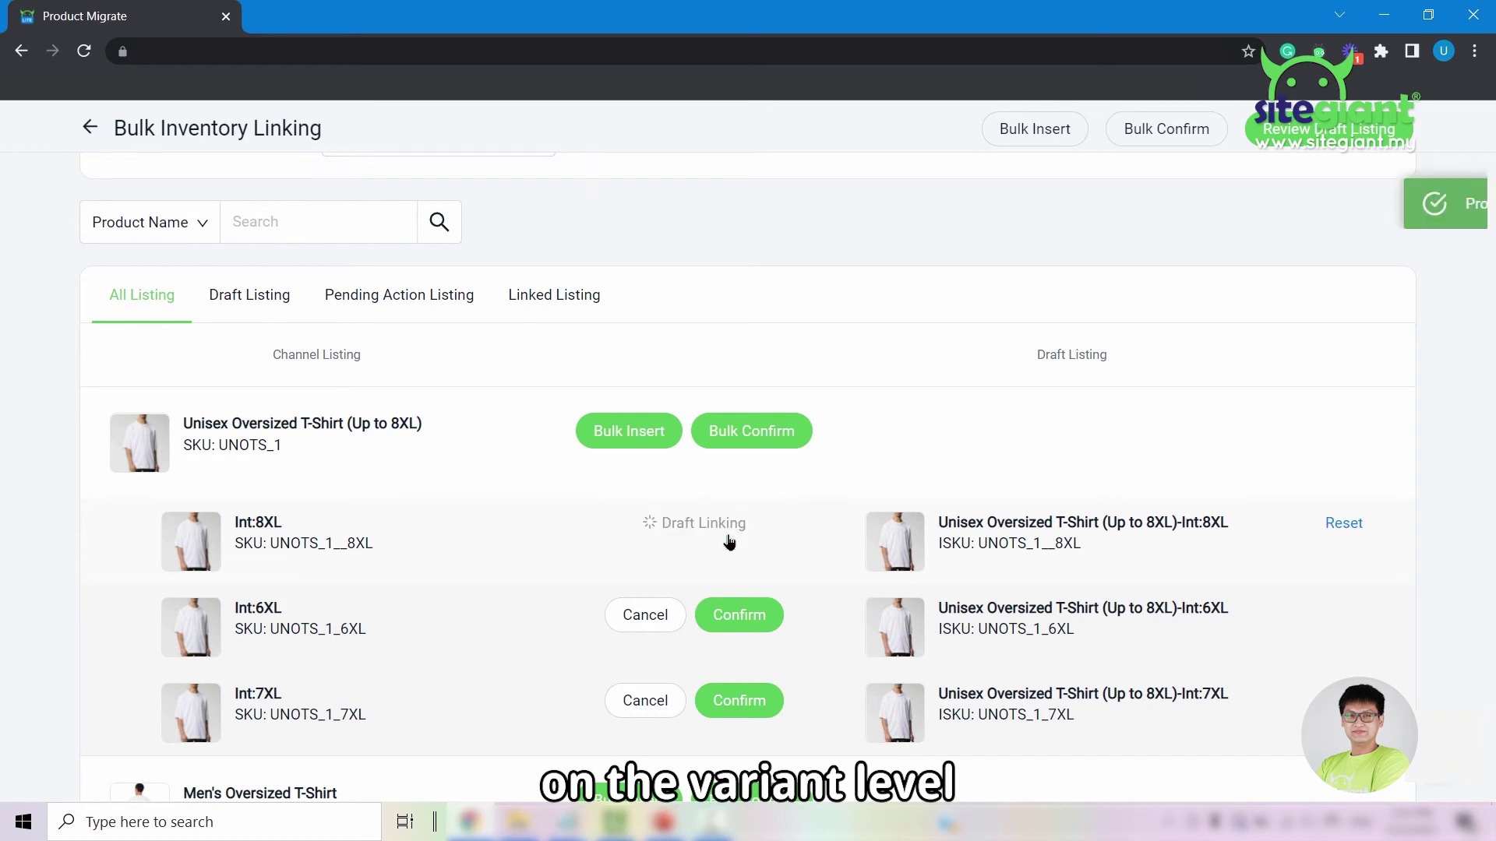
{"action": "left_click", "coordinate": [793, 443]}
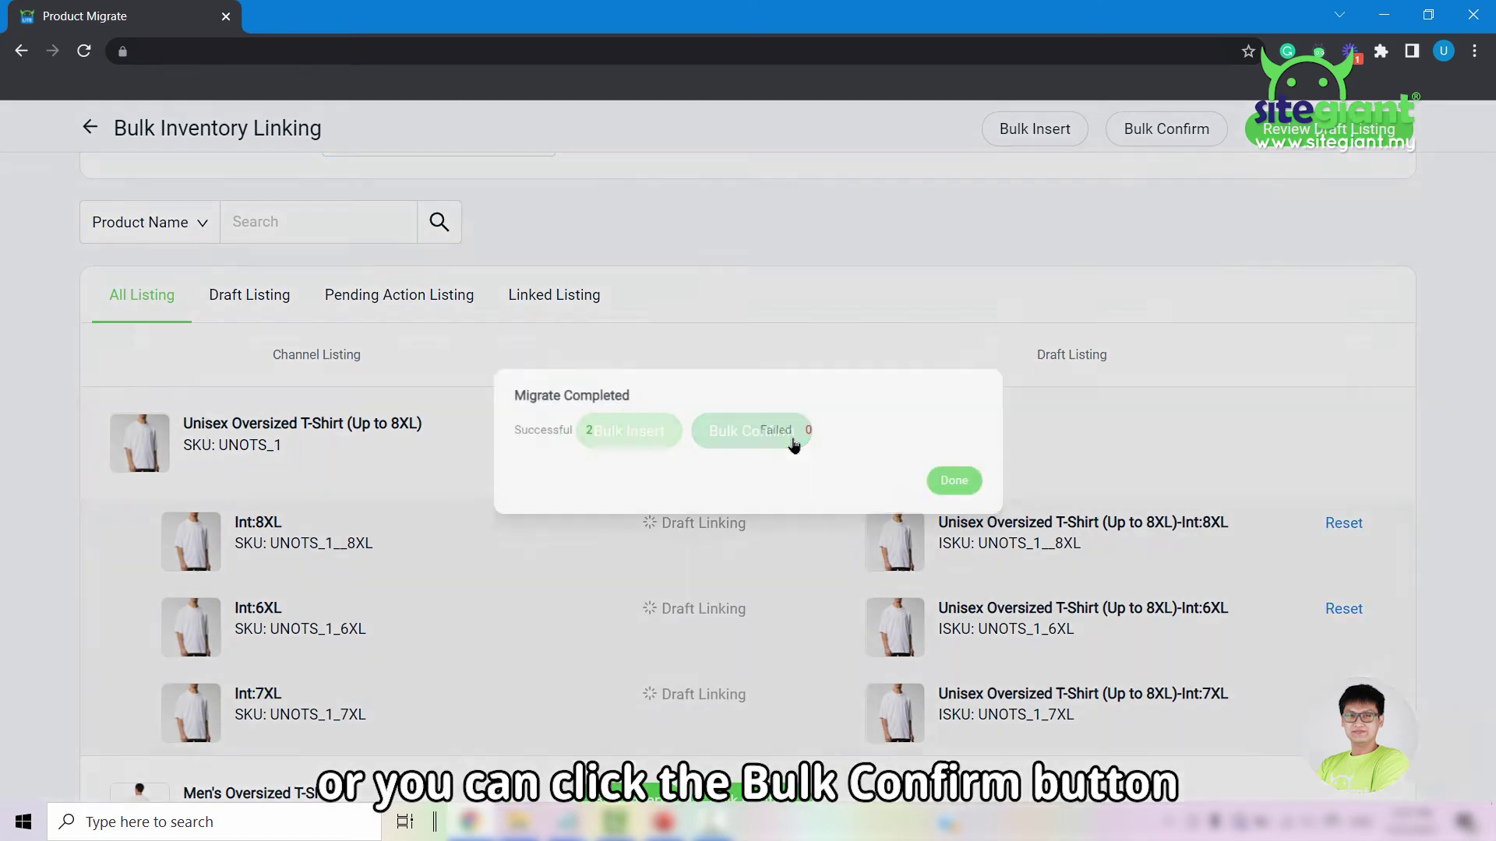
{"action": "left_click", "coordinate": [995, 489]}
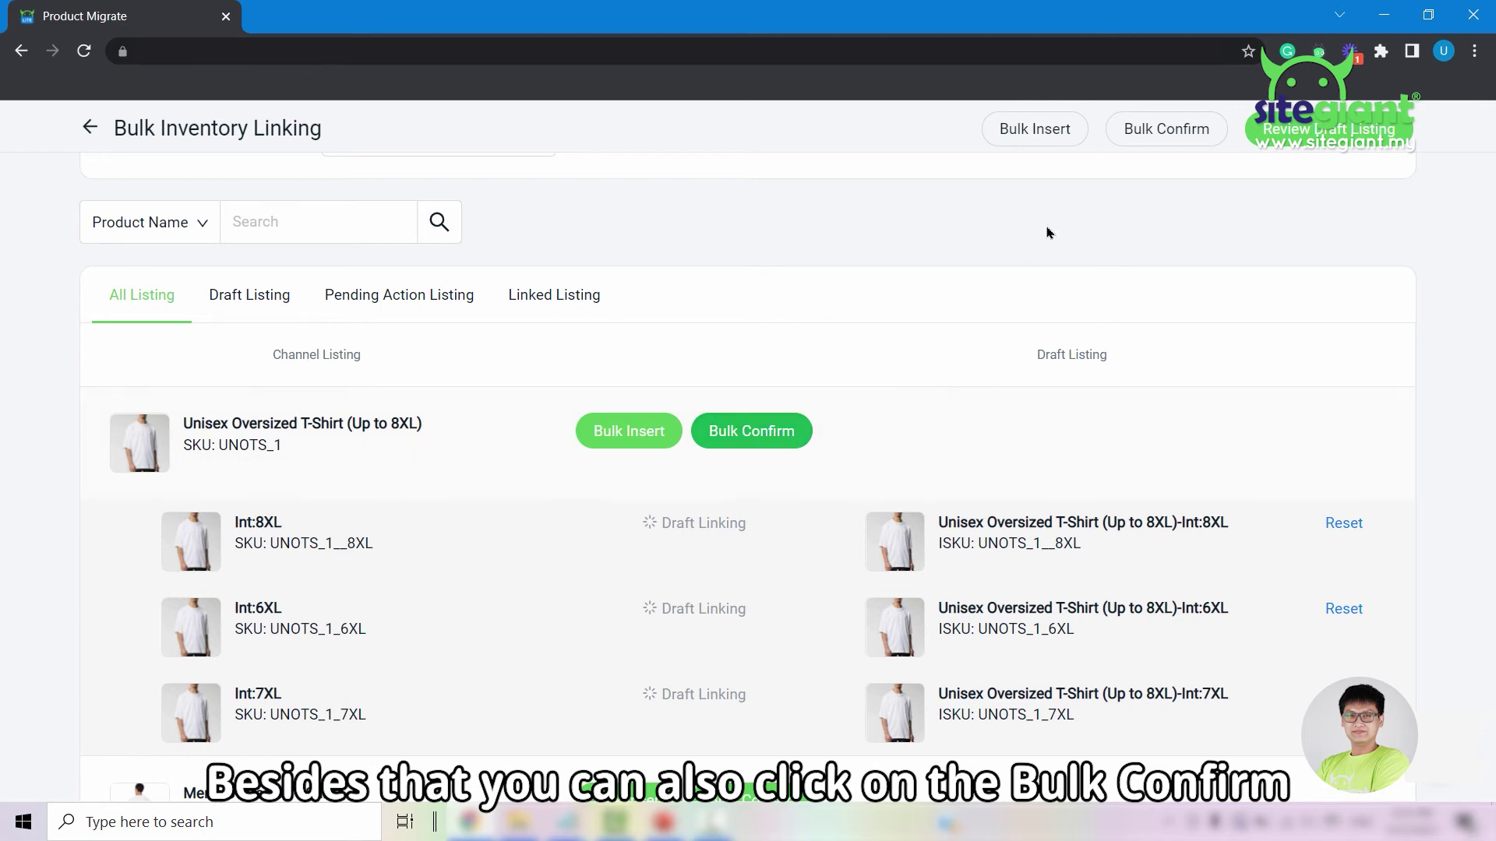
{"action": "left_click", "coordinate": [1168, 139]}
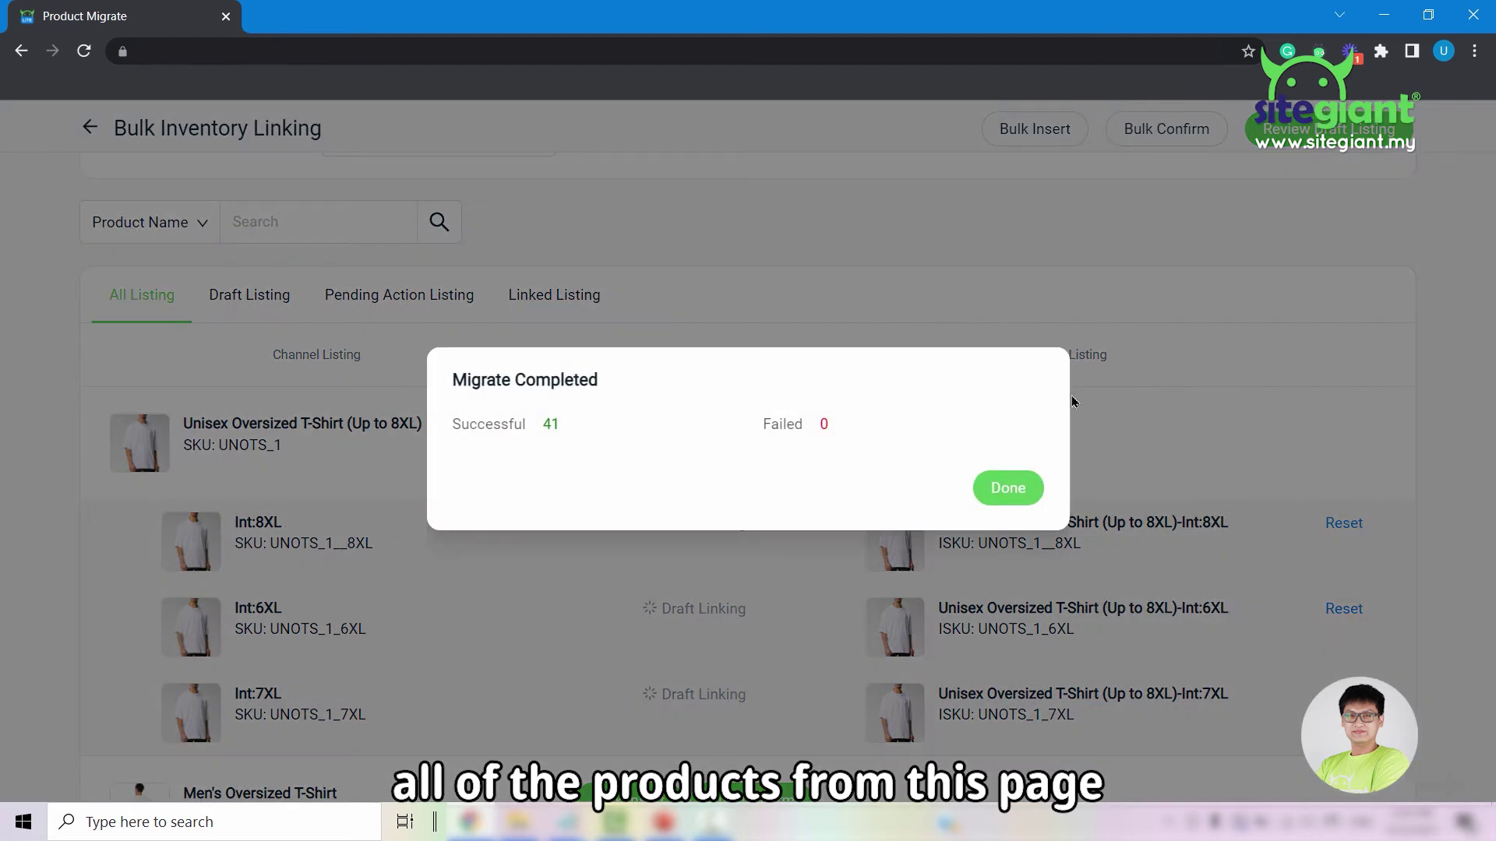
{"action": "left_click", "coordinate": [1029, 499]}
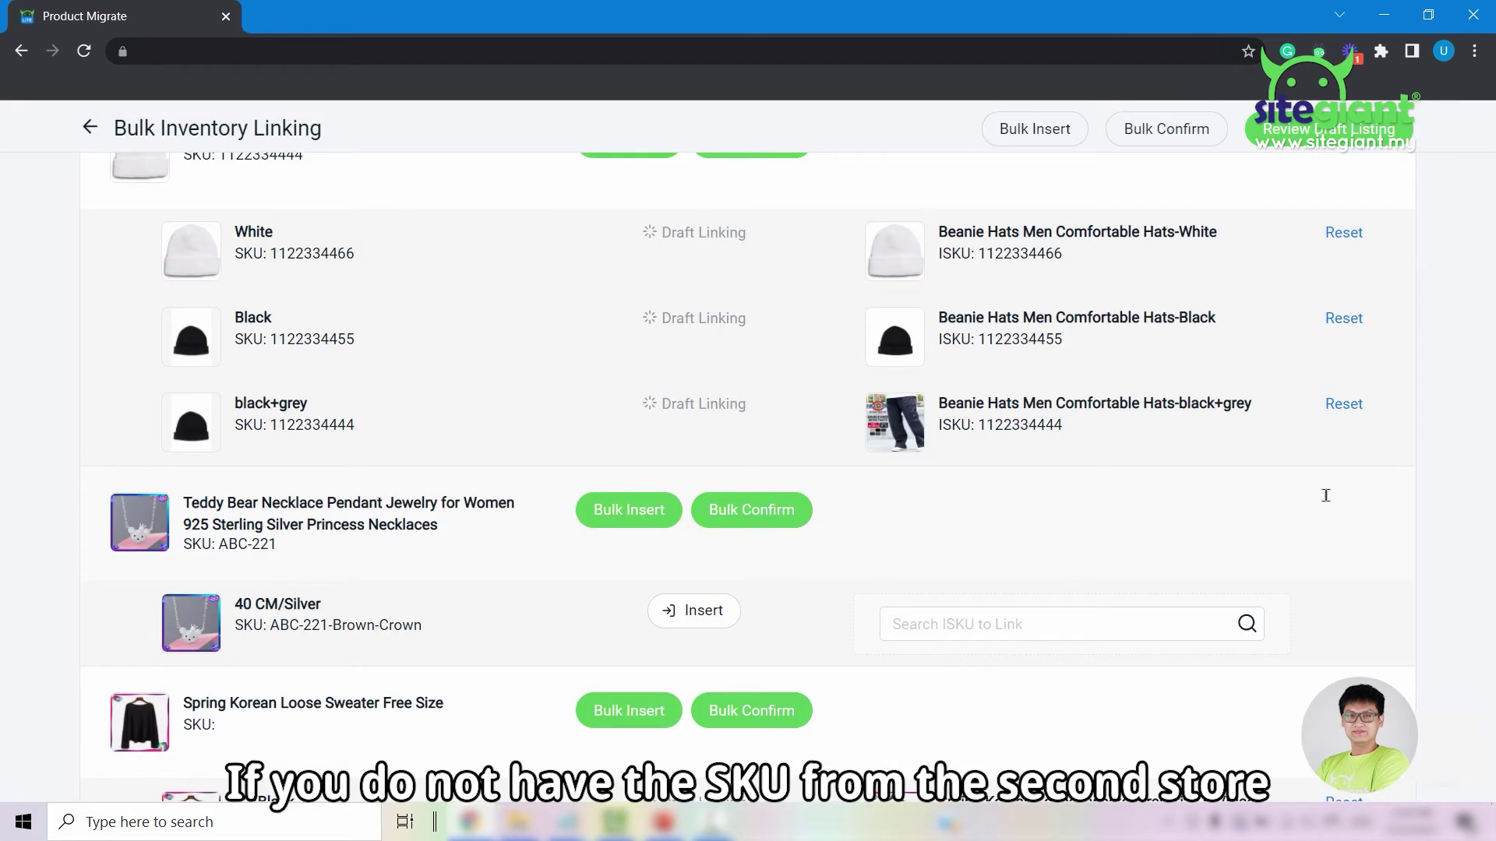
{"action": "left_click", "coordinate": [1023, 623]}
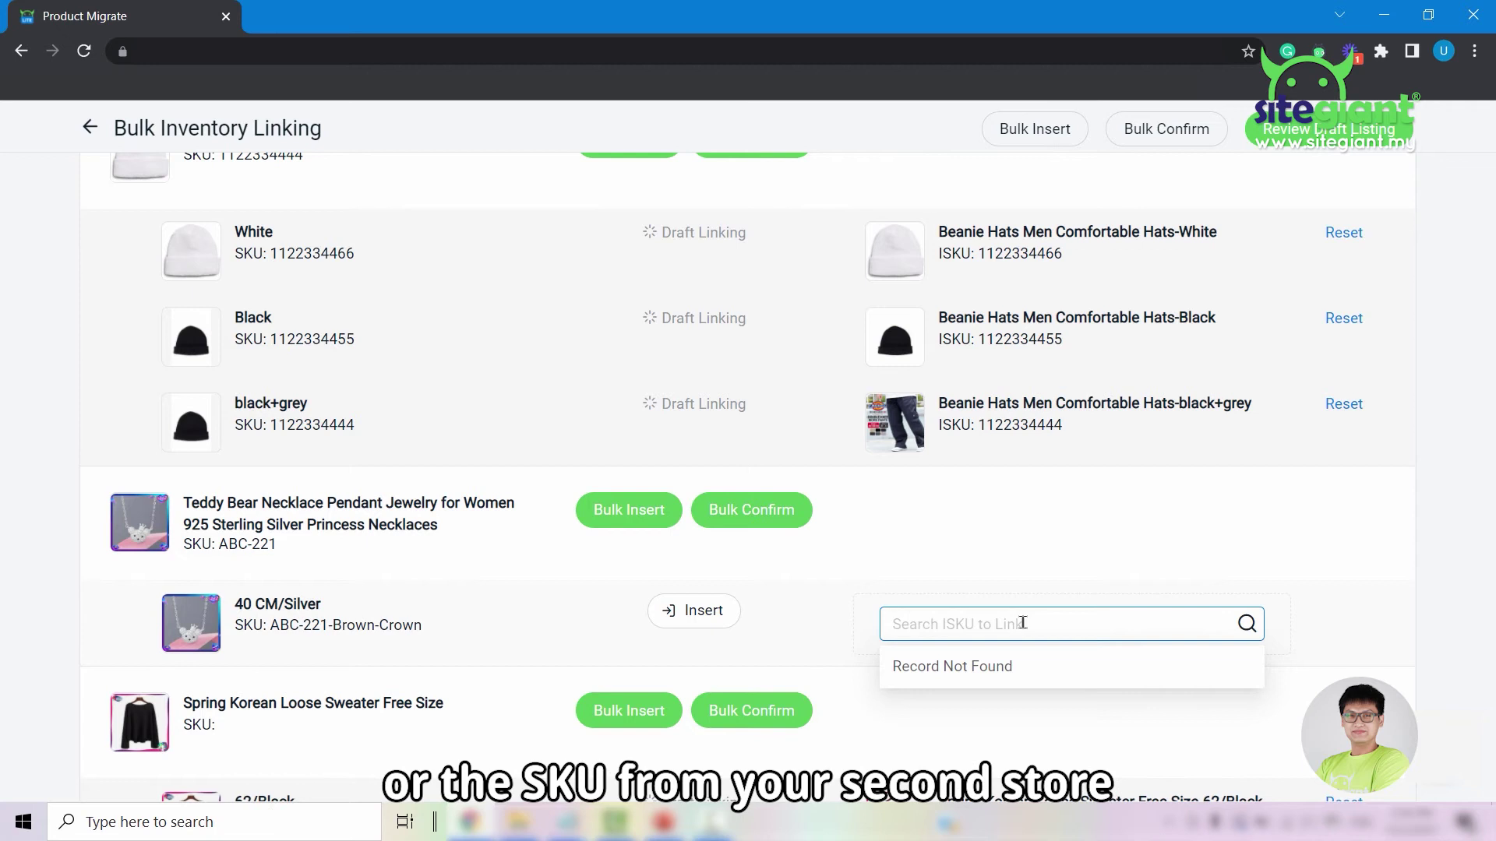
Step: Link the teddy bear 40 CM/Silver variant to ISKU ABC-221 and bulk-insert both Fat Lace variants
{"action": "type", "text": "ABC"}
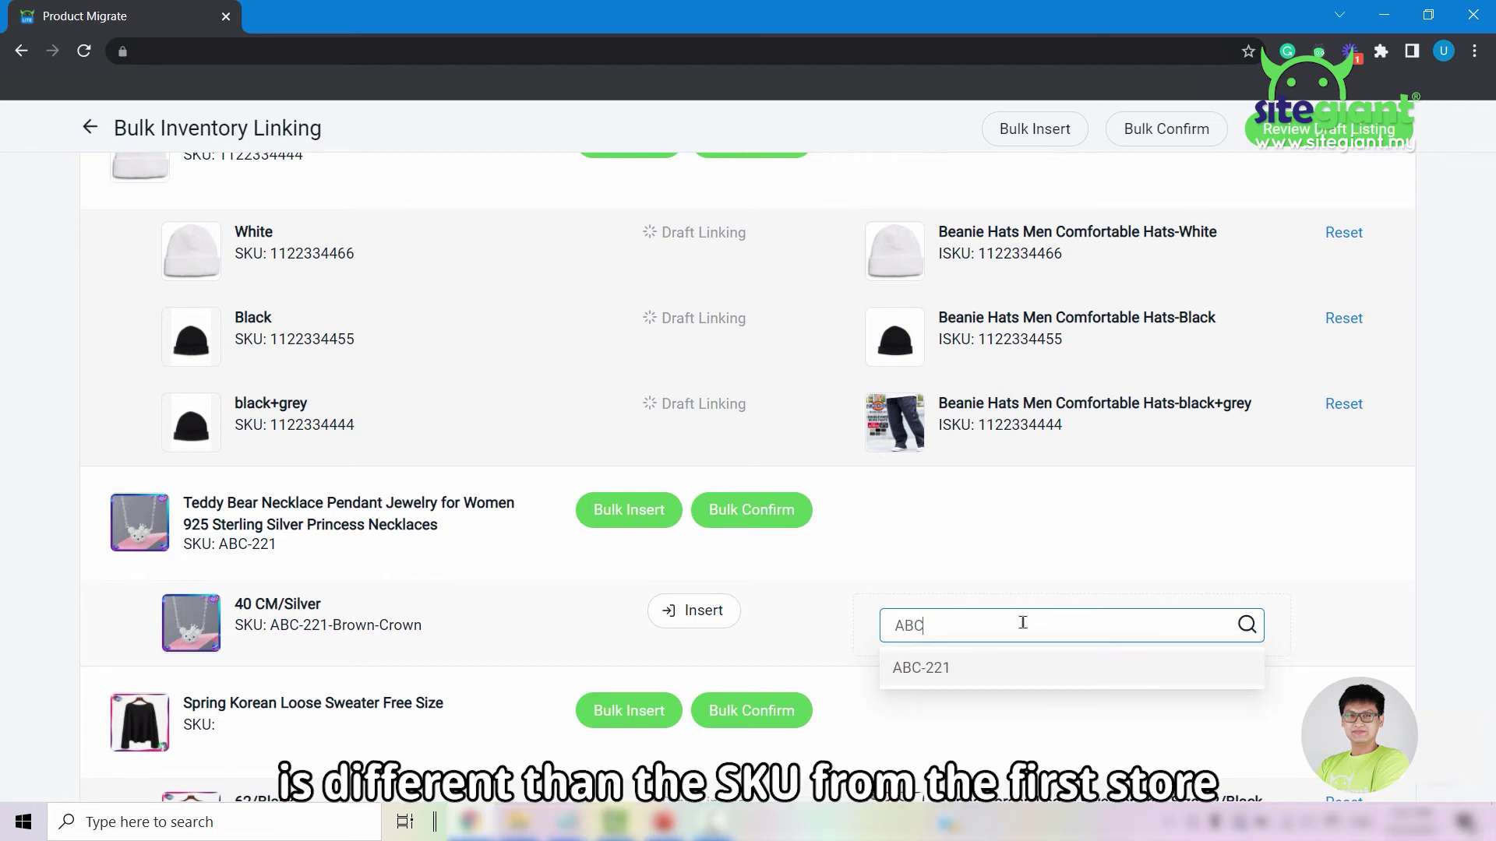
{"action": "left_click", "coordinate": [979, 673]}
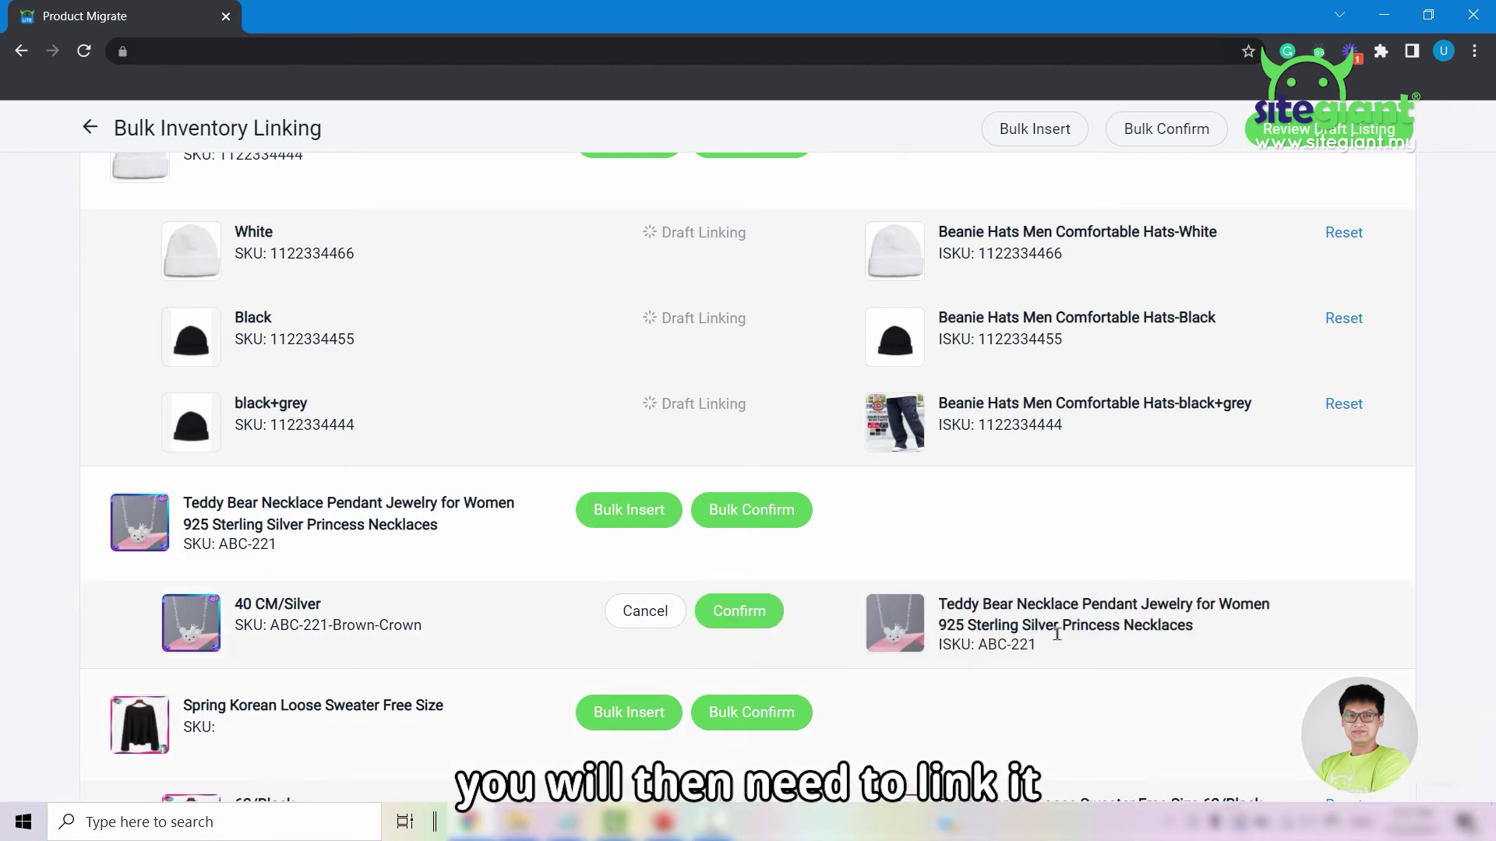
{"action": "left_click", "coordinate": [737, 614]}
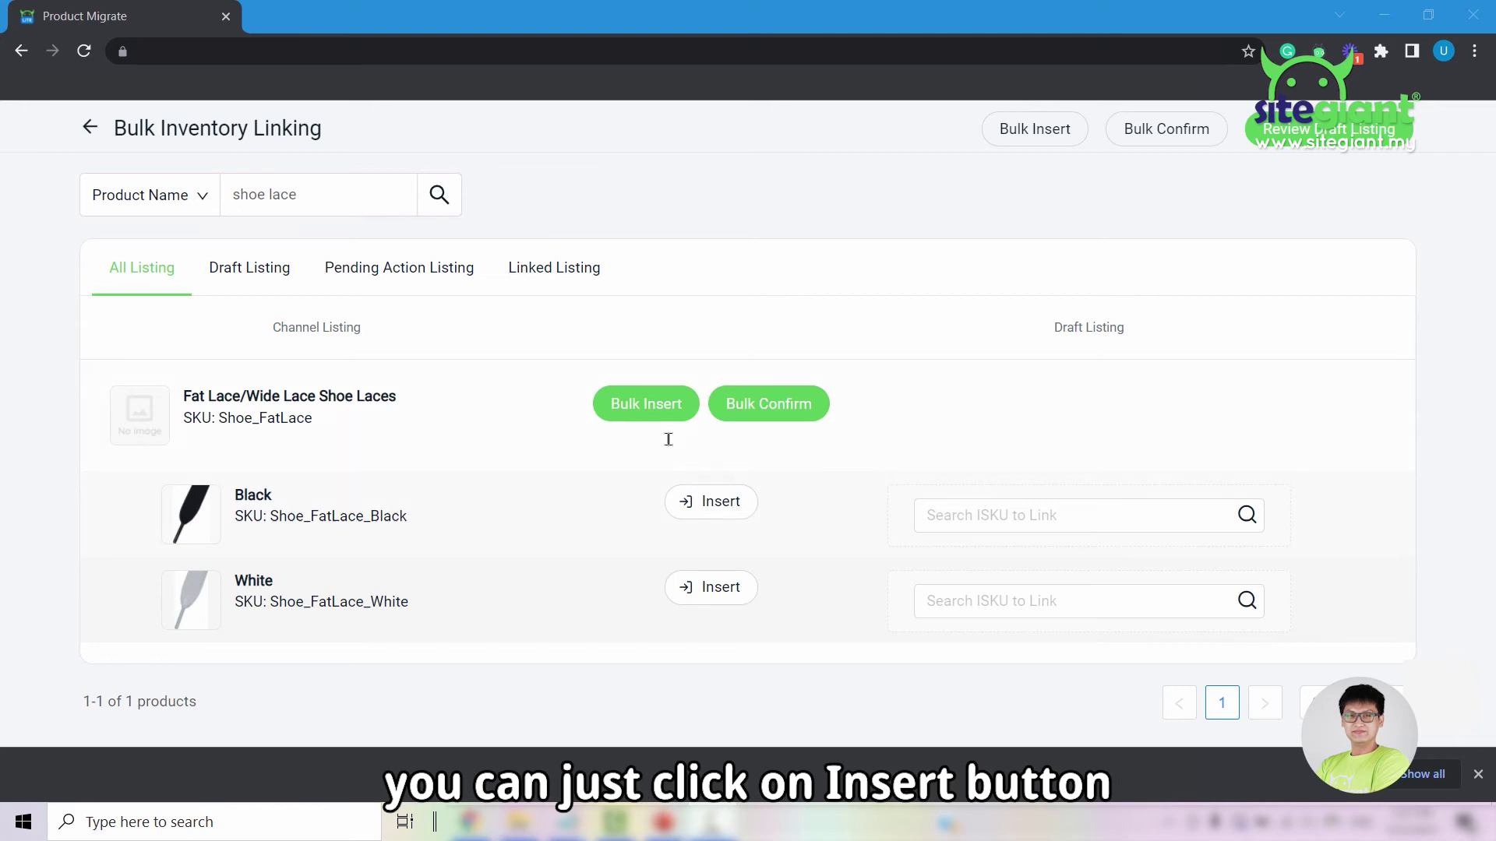
{"action": "left_click", "coordinate": [656, 415]}
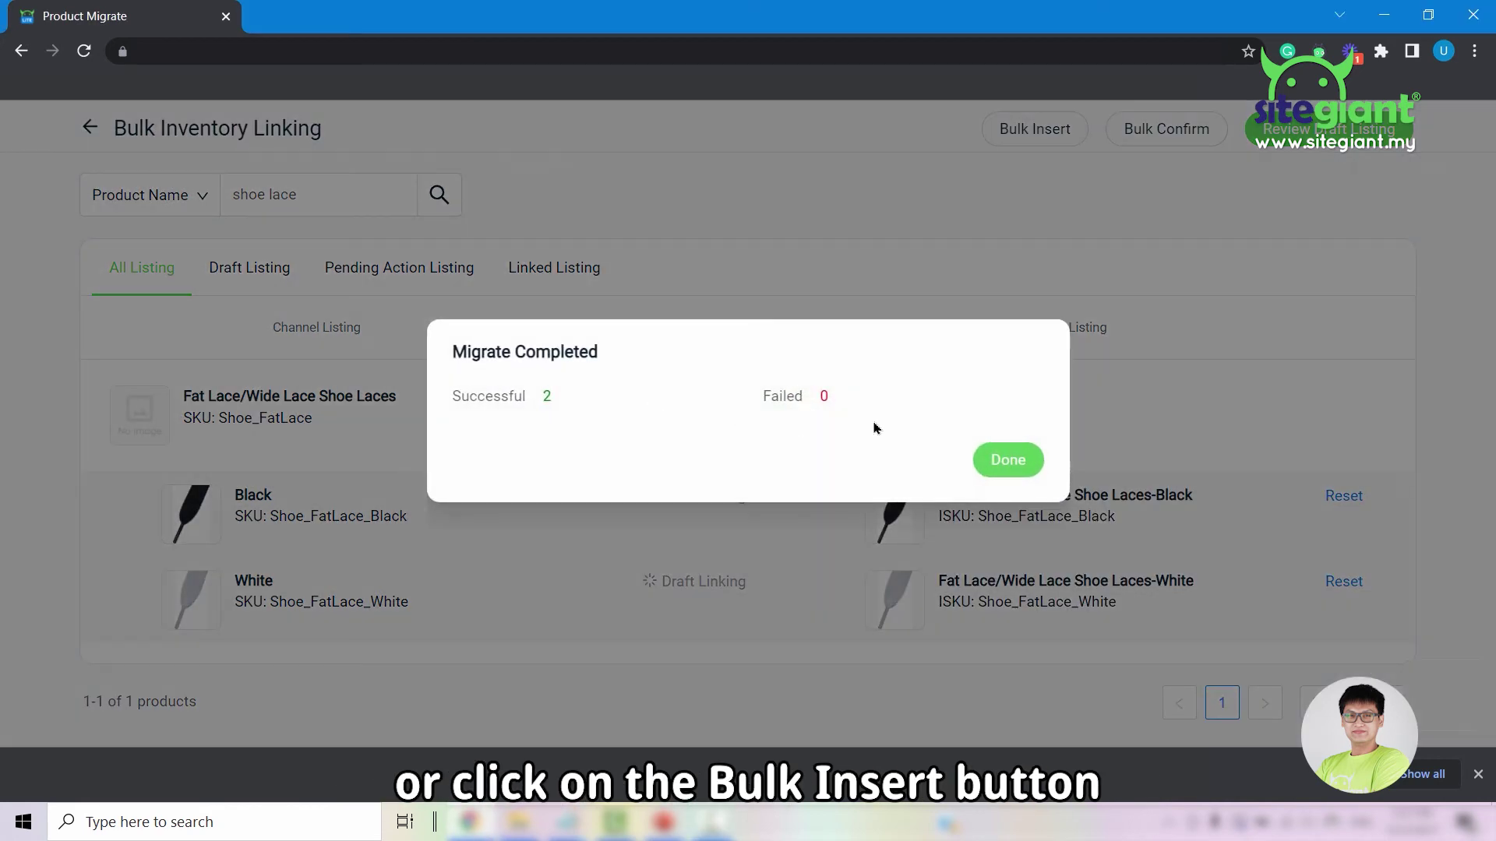
{"action": "left_click", "coordinate": [991, 461]}
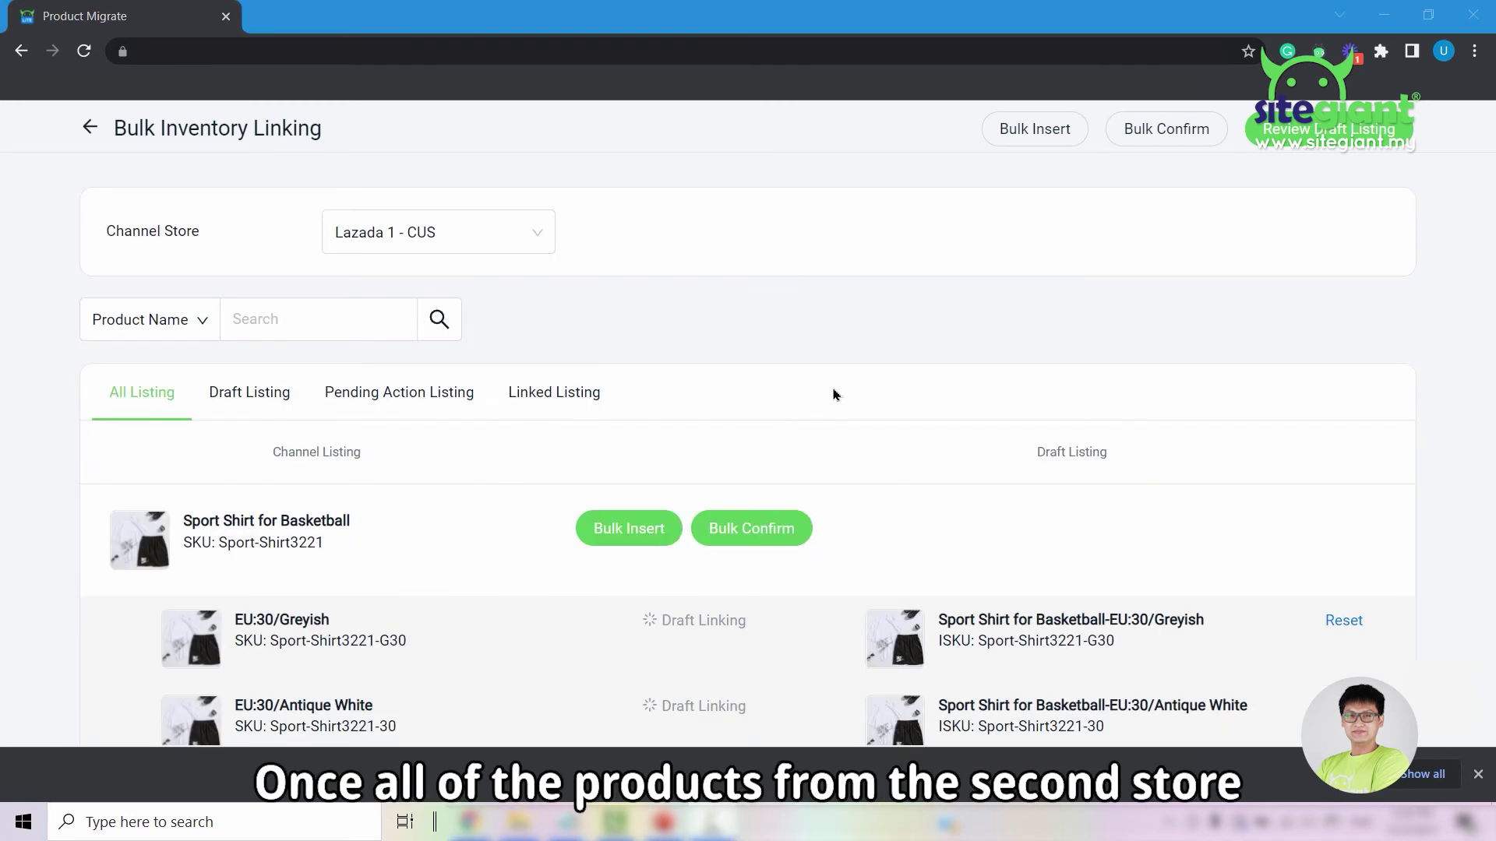
Step: Review the draft listings, confirm and save all draft links, and acknowledge the syncing notice
{"action": "scroll", "coordinate": [830, 395], "scroll_direction": "down", "scroll_amount": 12}
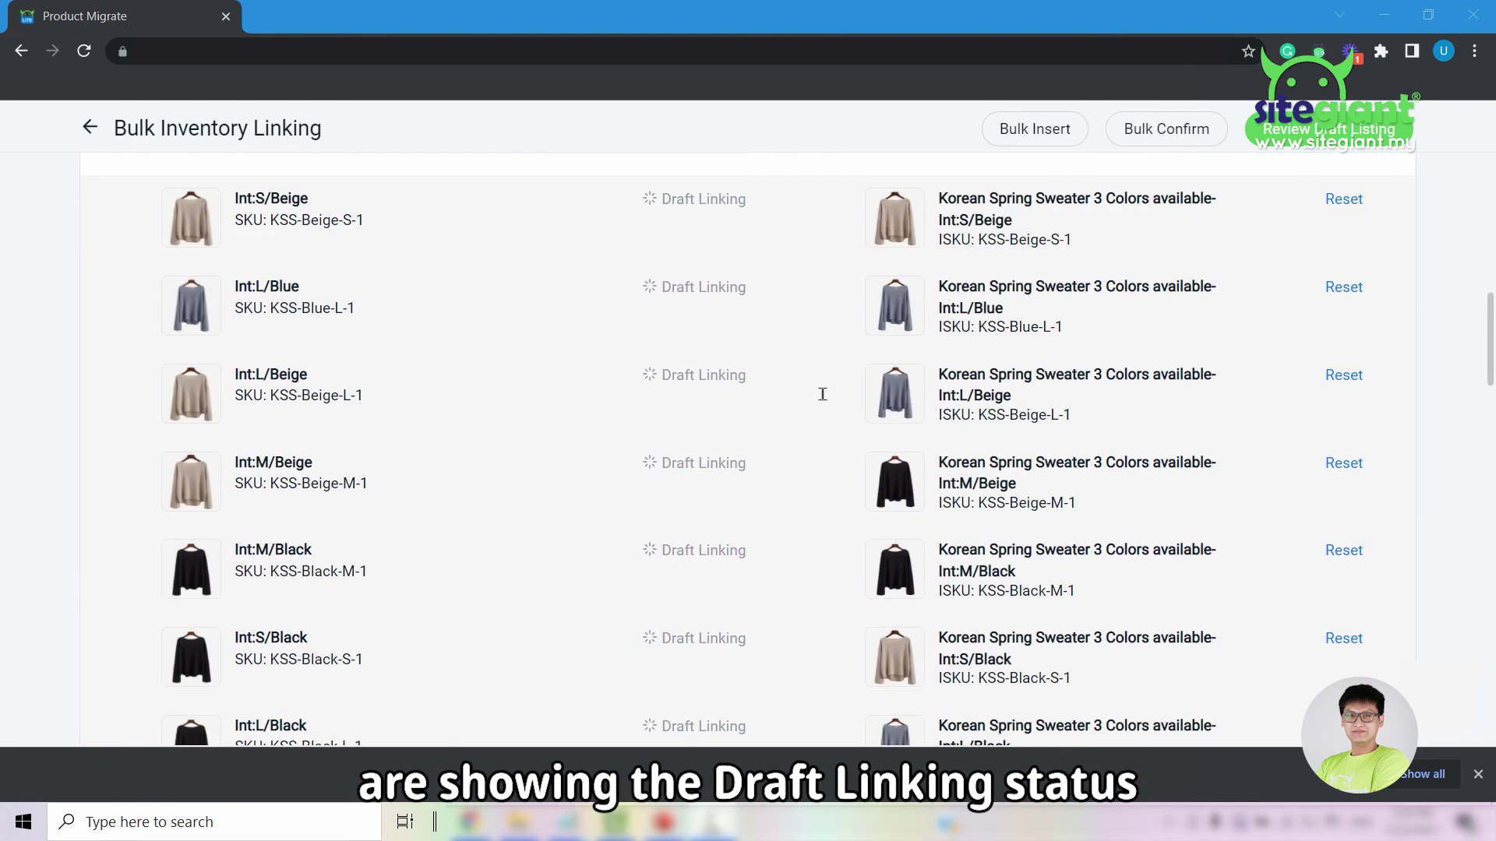
{"action": "scroll", "coordinate": [823, 394], "scroll_direction": "down", "scroll_amount": 3}
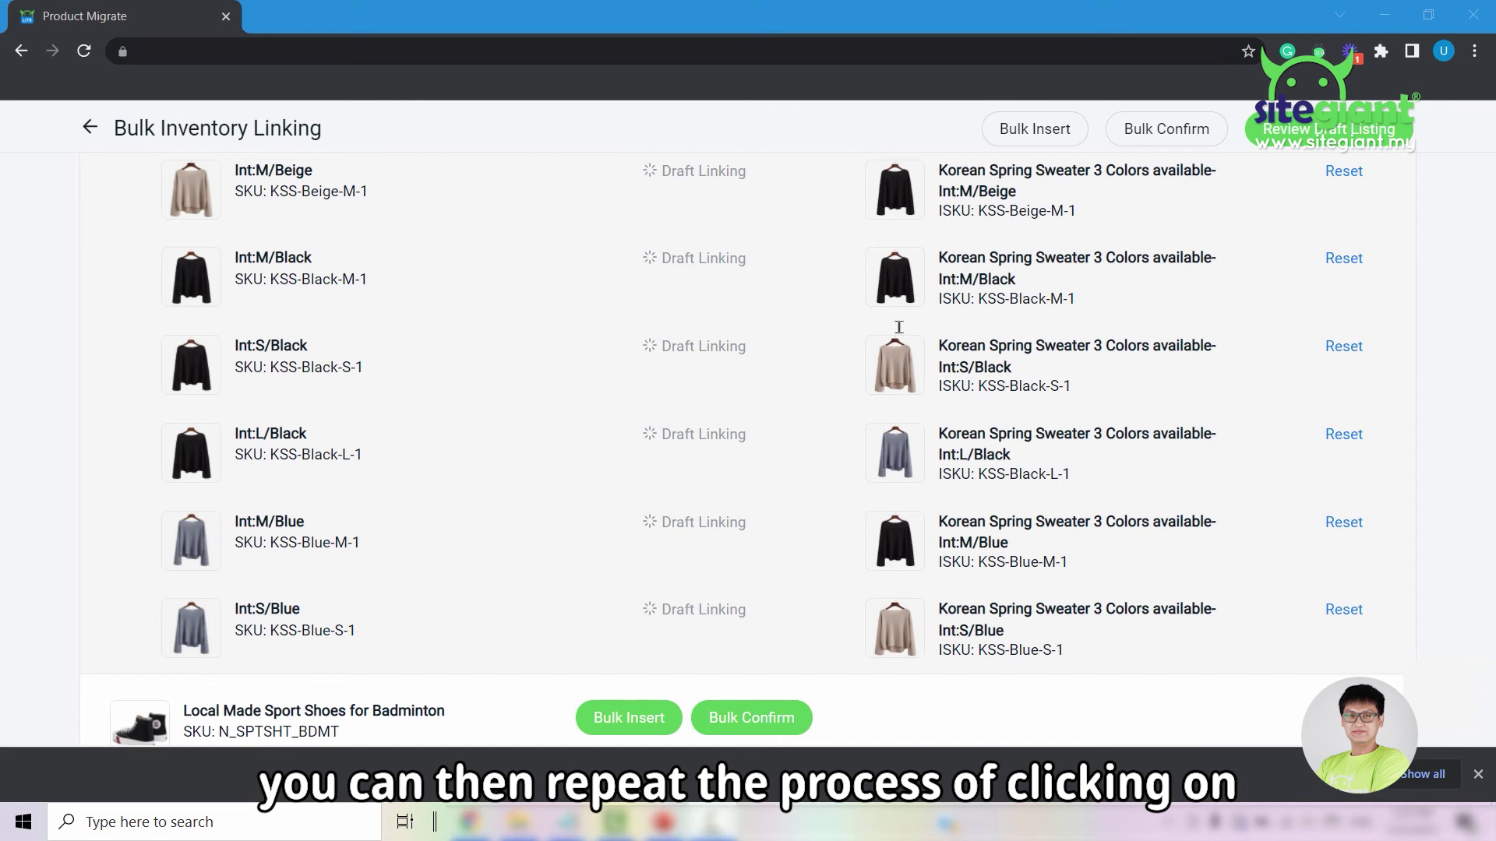
{"action": "left_click", "coordinate": [1296, 147]}
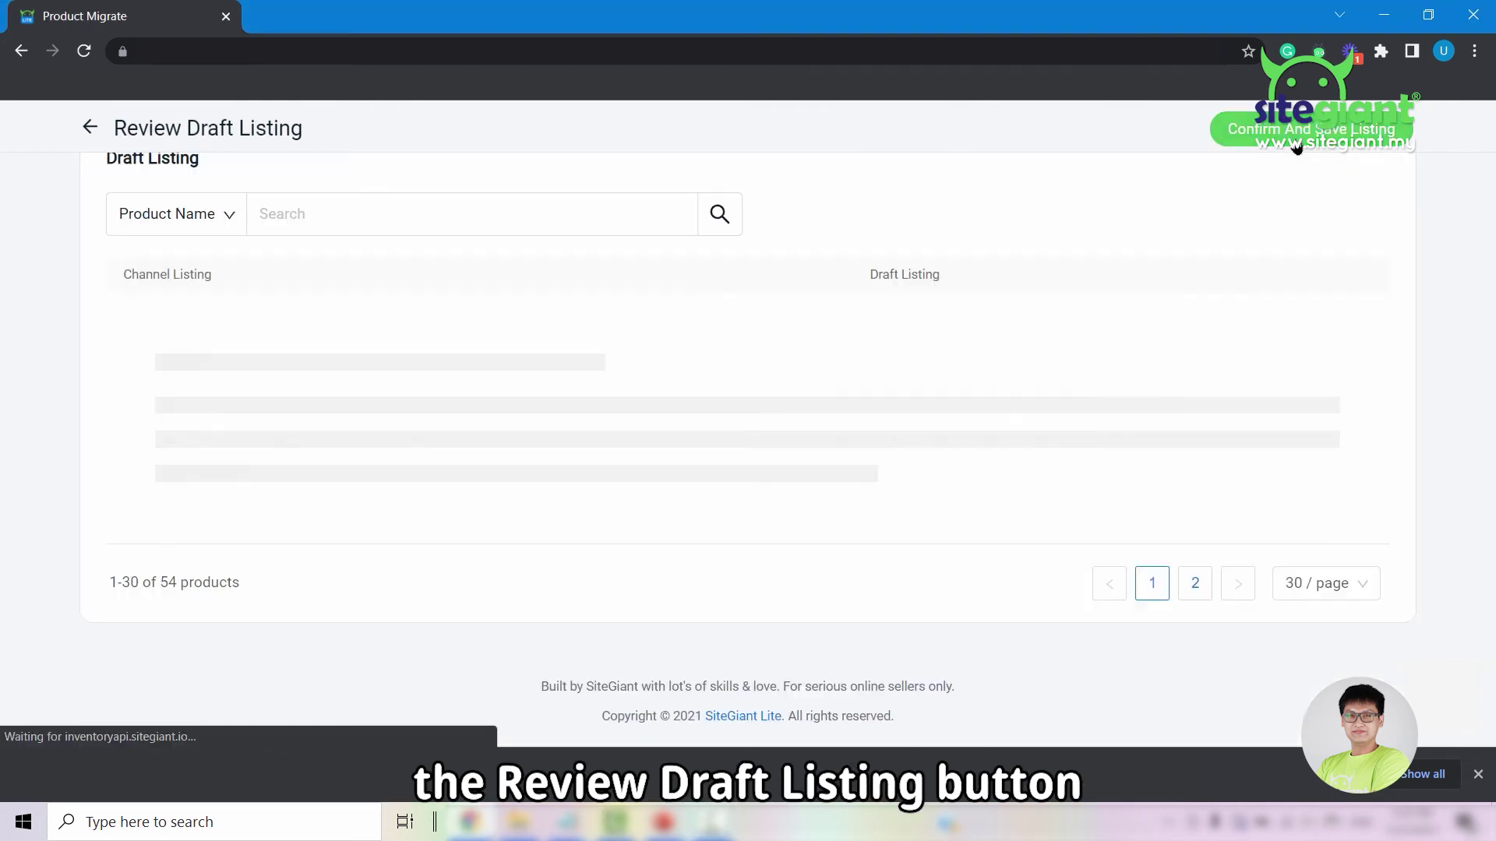
{"action": "left_click", "coordinate": [1295, 147]}
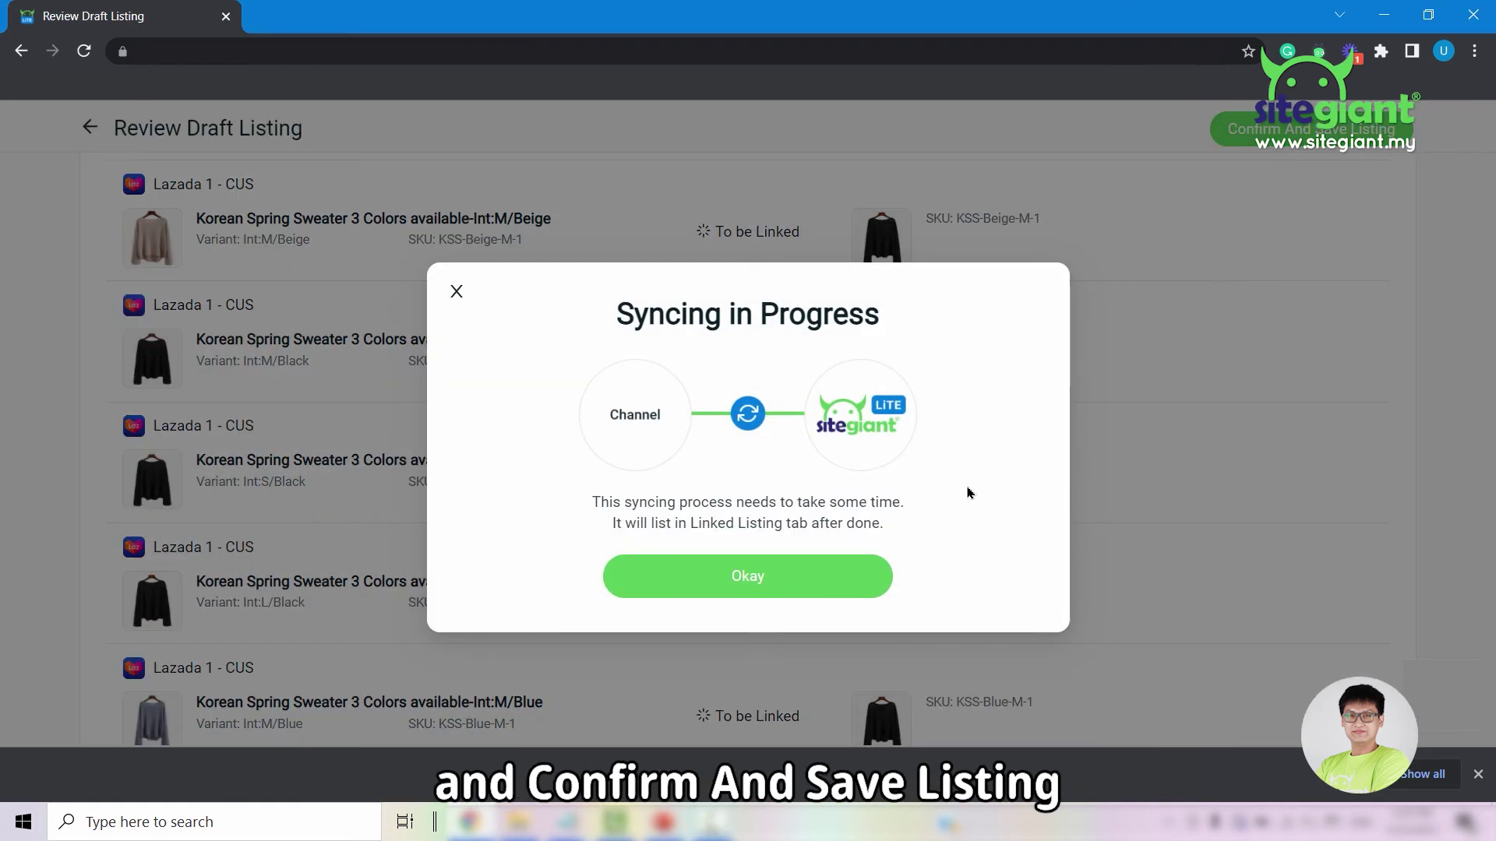
{"action": "left_click", "coordinate": [747, 576]}
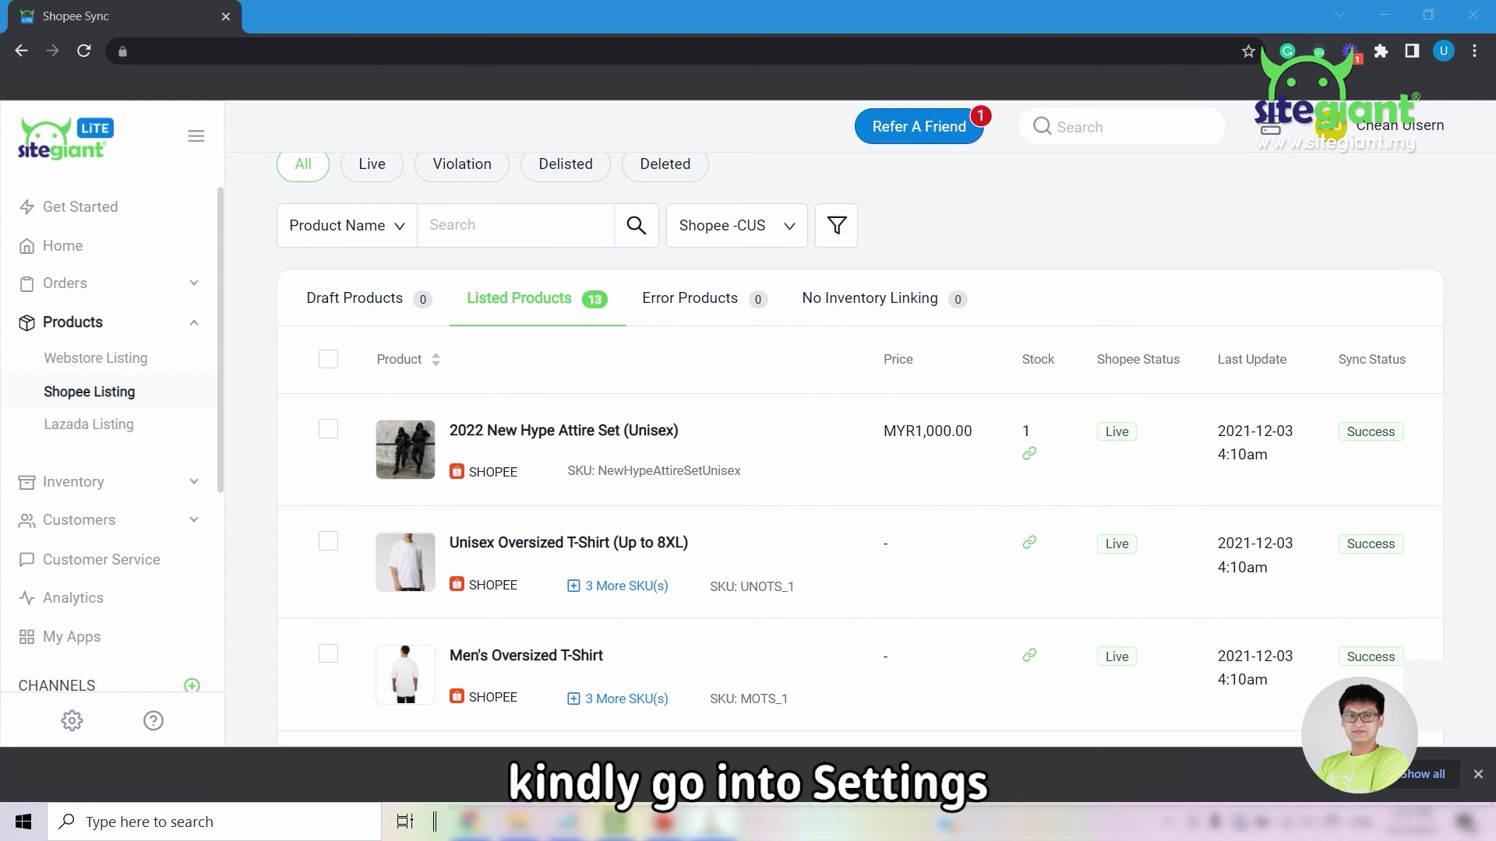
Step: Turn Lazada 2 - N's Update Stock setting off and back on in Sales Channels settings
{"action": "left_click", "coordinate": [72, 729]}
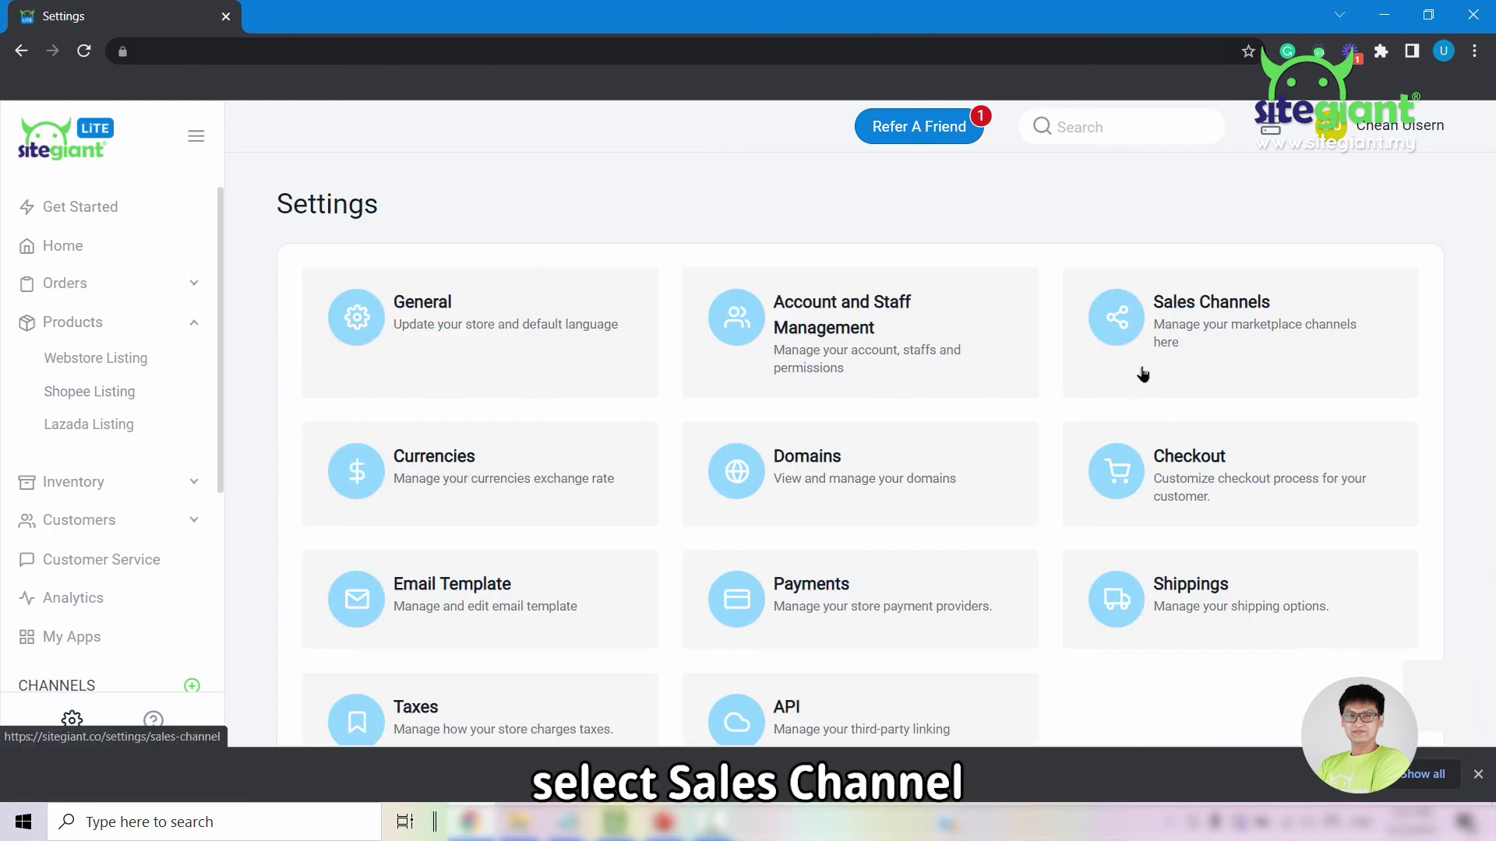
{"action": "left_click", "coordinate": [1206, 335]}
{"action": "scroll", "coordinate": [1262, 340], "scroll_direction": "down", "scroll_amount": 3}
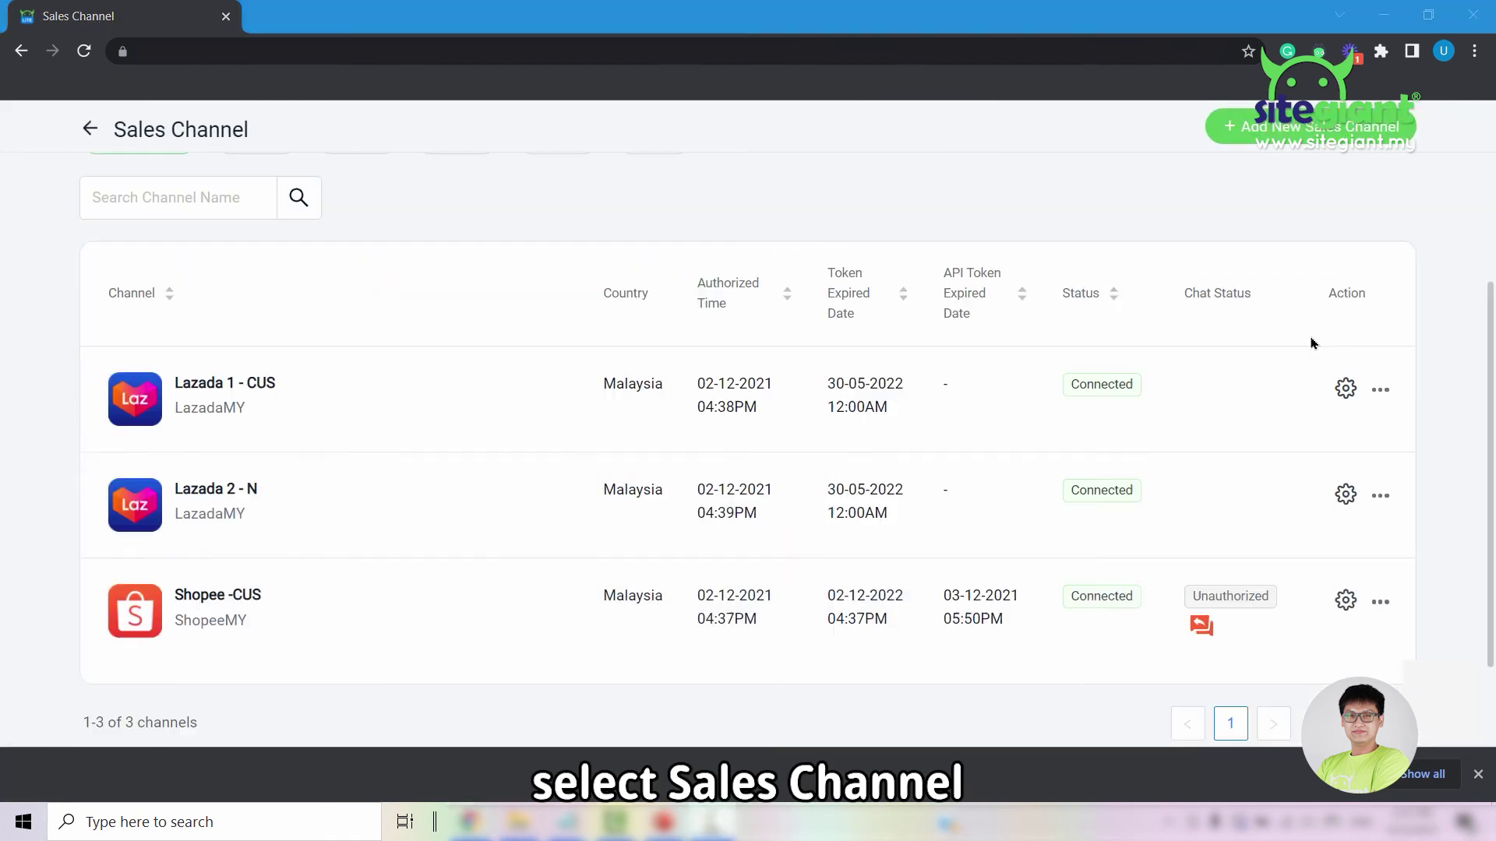
{"action": "left_click", "coordinate": [1345, 496]}
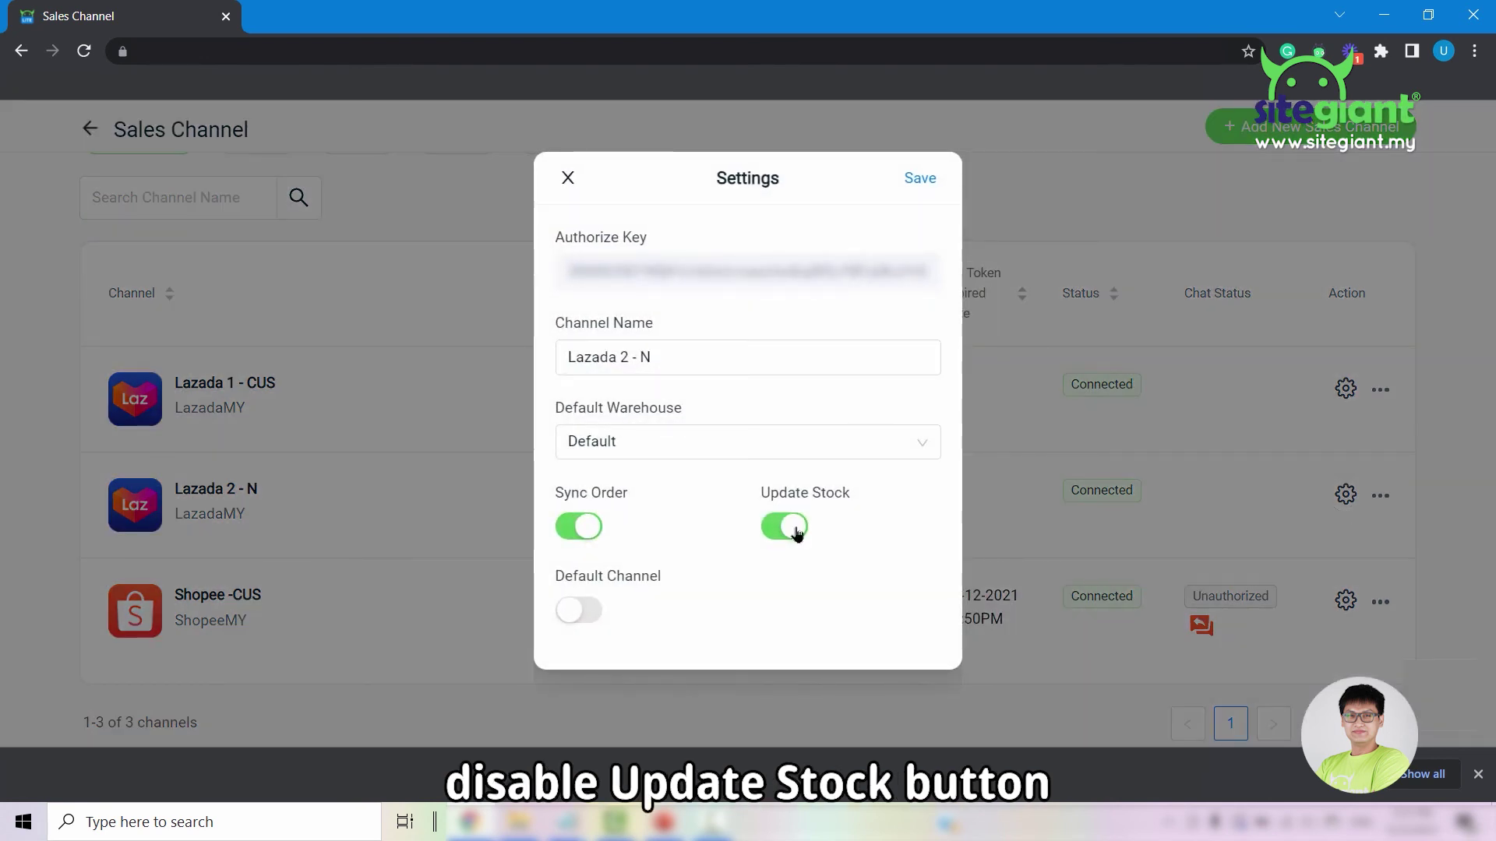
{"action": "left_click", "coordinate": [795, 533]}
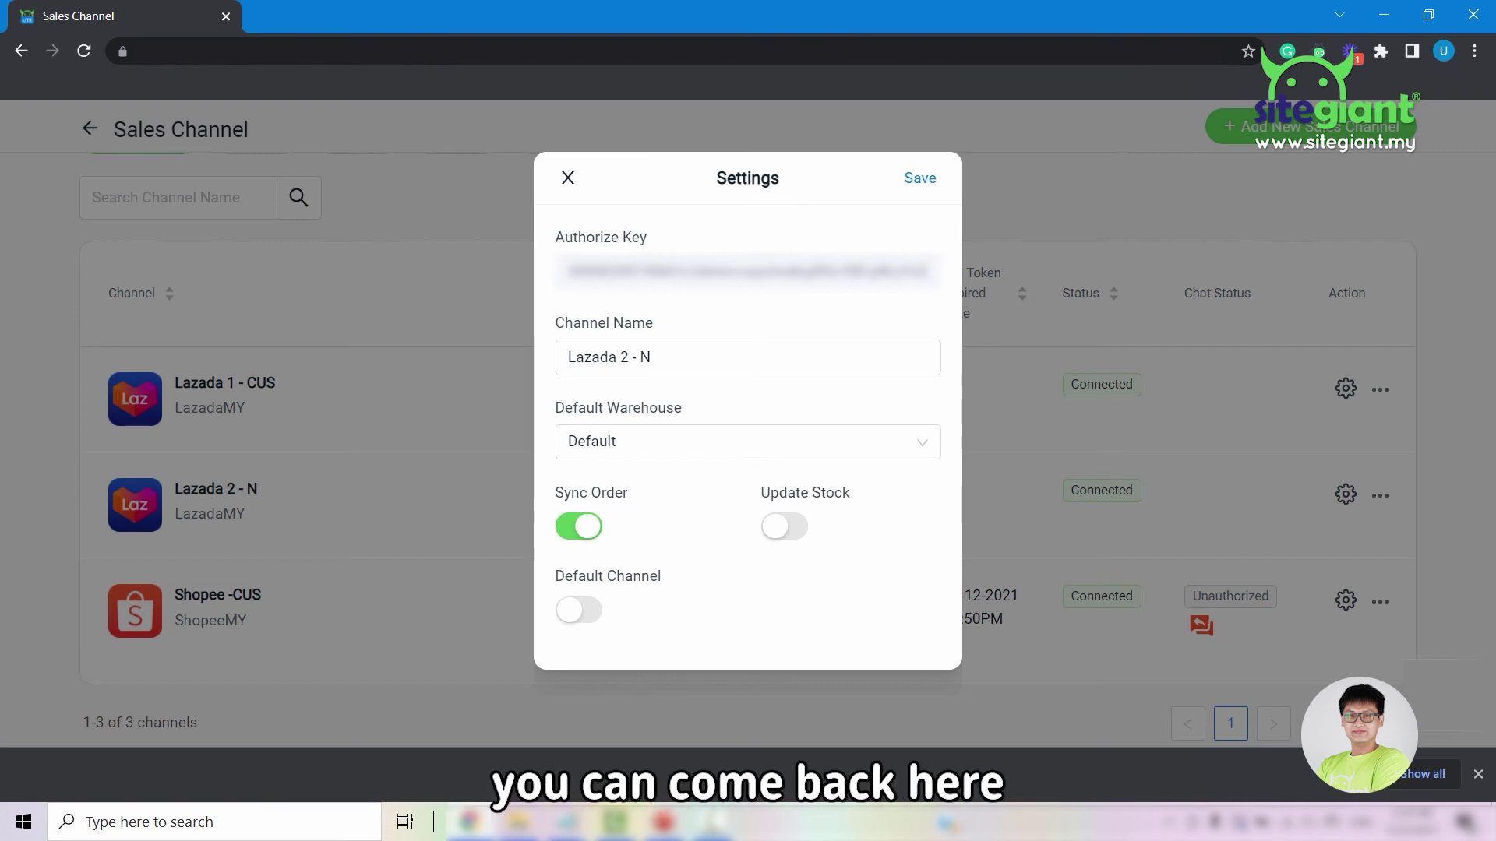
{"action": "left_click", "coordinate": [774, 534]}
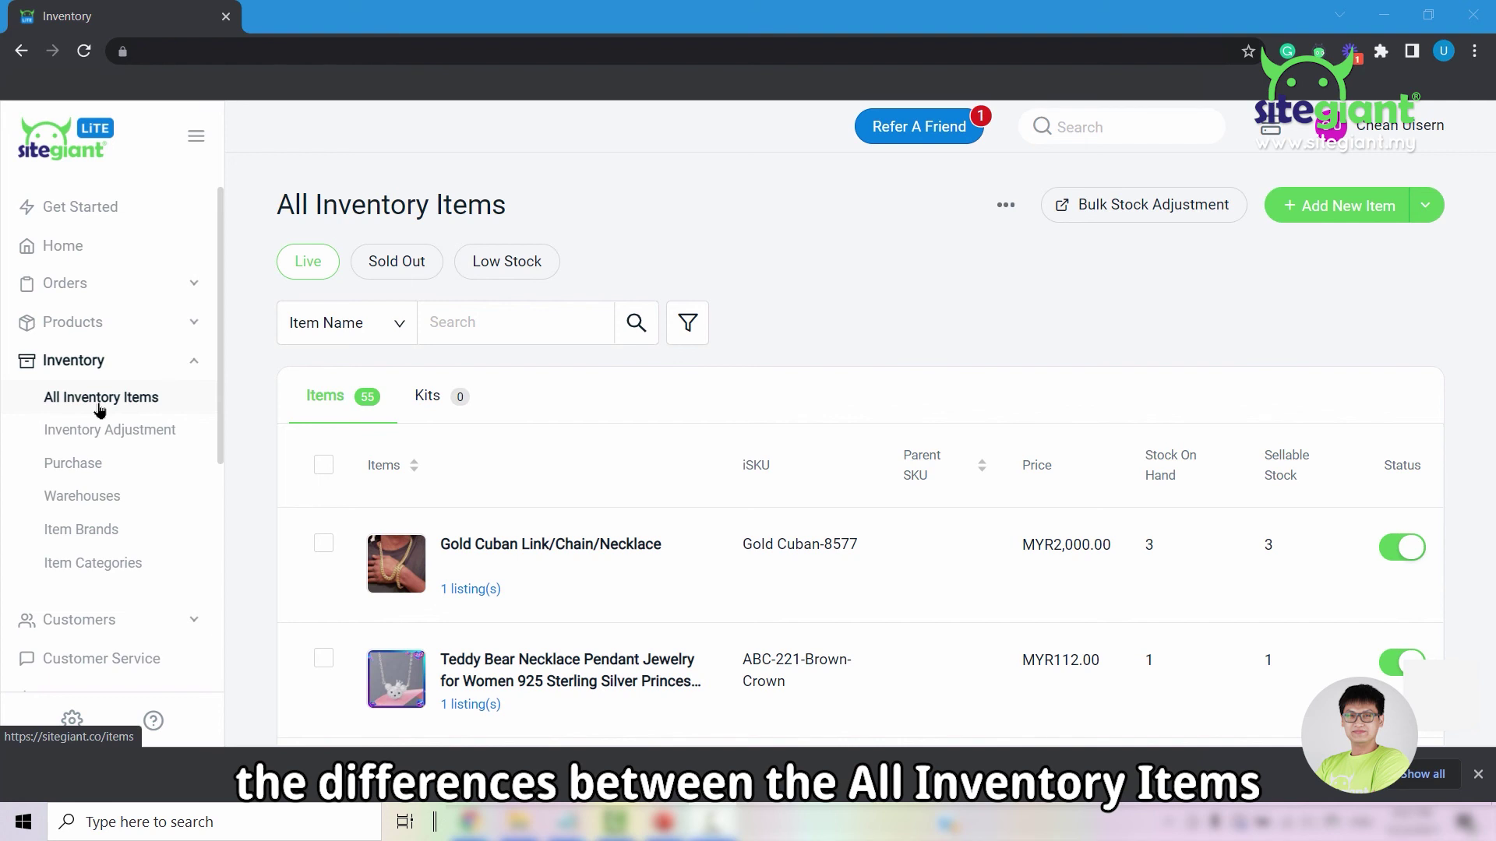
Step: Check the Teddy Bear Necklace Shopee listing, then view the Int:6XL T-shirt's linked listings
{"action": "left_click", "coordinate": [70, 321]}
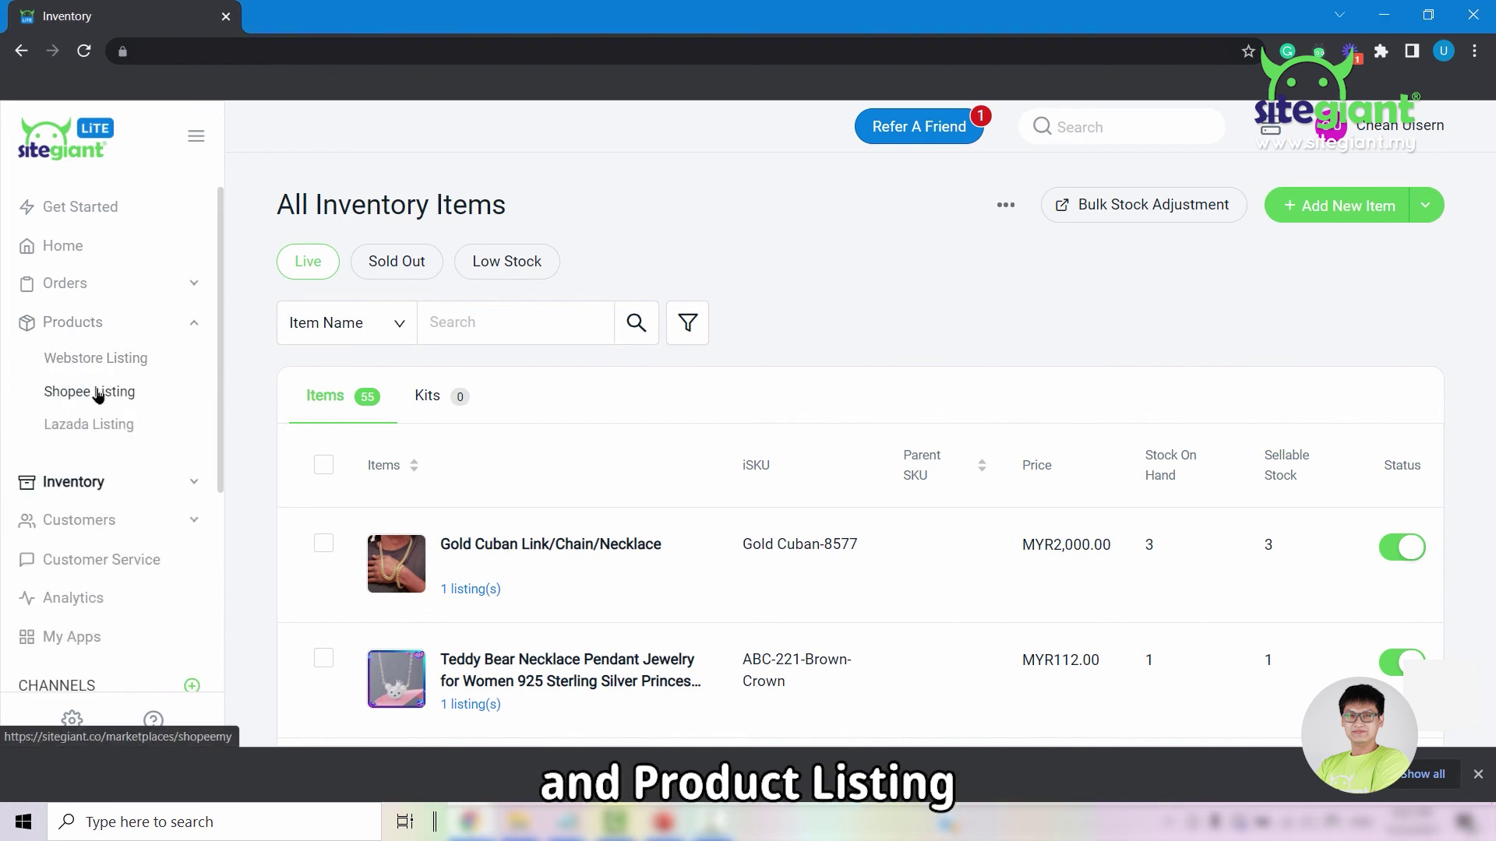
{"action": "left_click", "coordinate": [90, 392]}
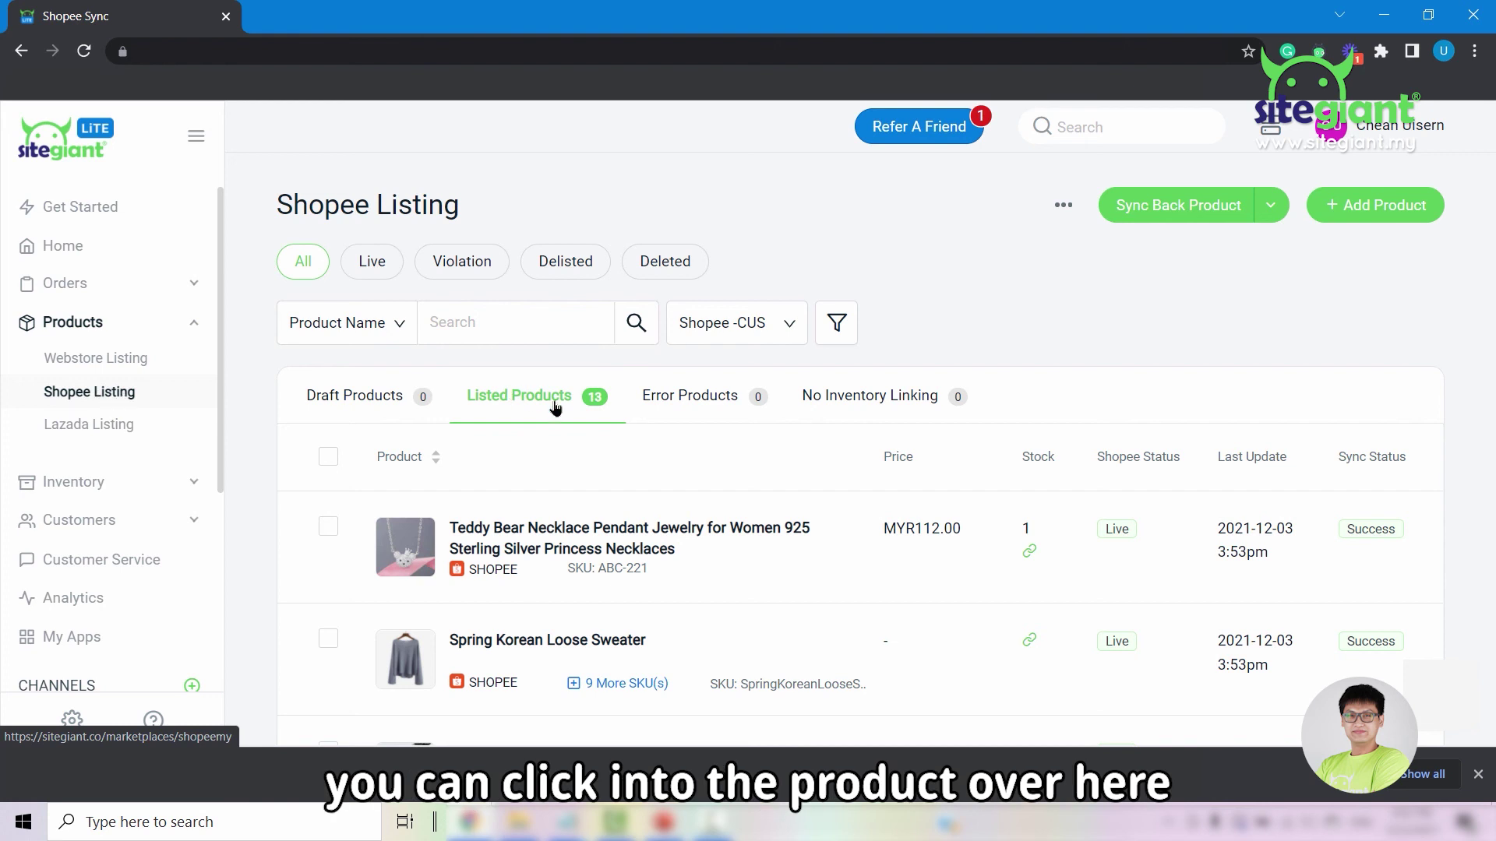
{"action": "left_click", "coordinate": [594, 543]}
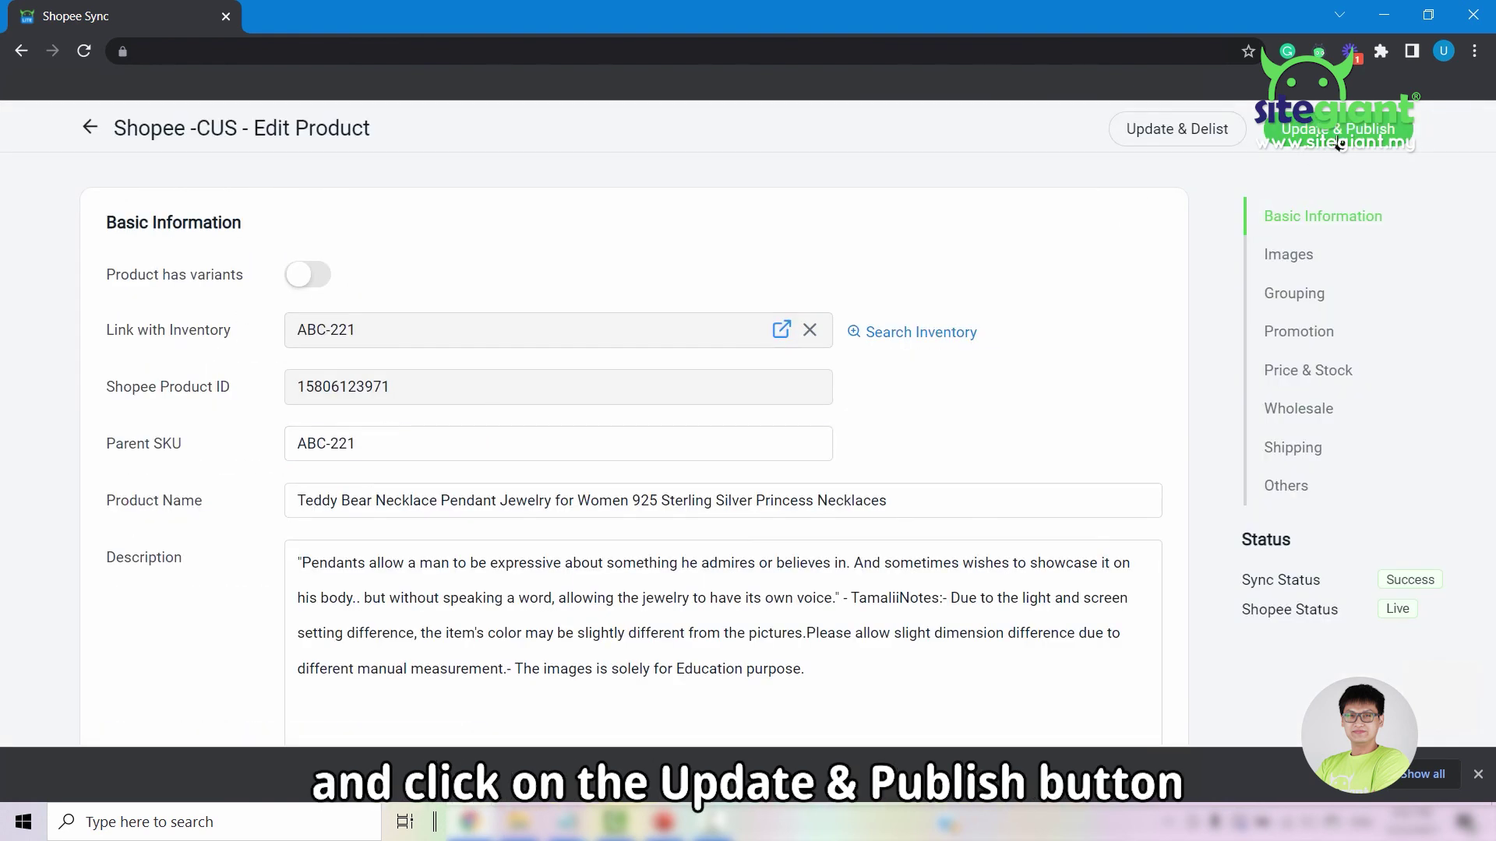
{"action": "left_click", "coordinate": [120, 127]}
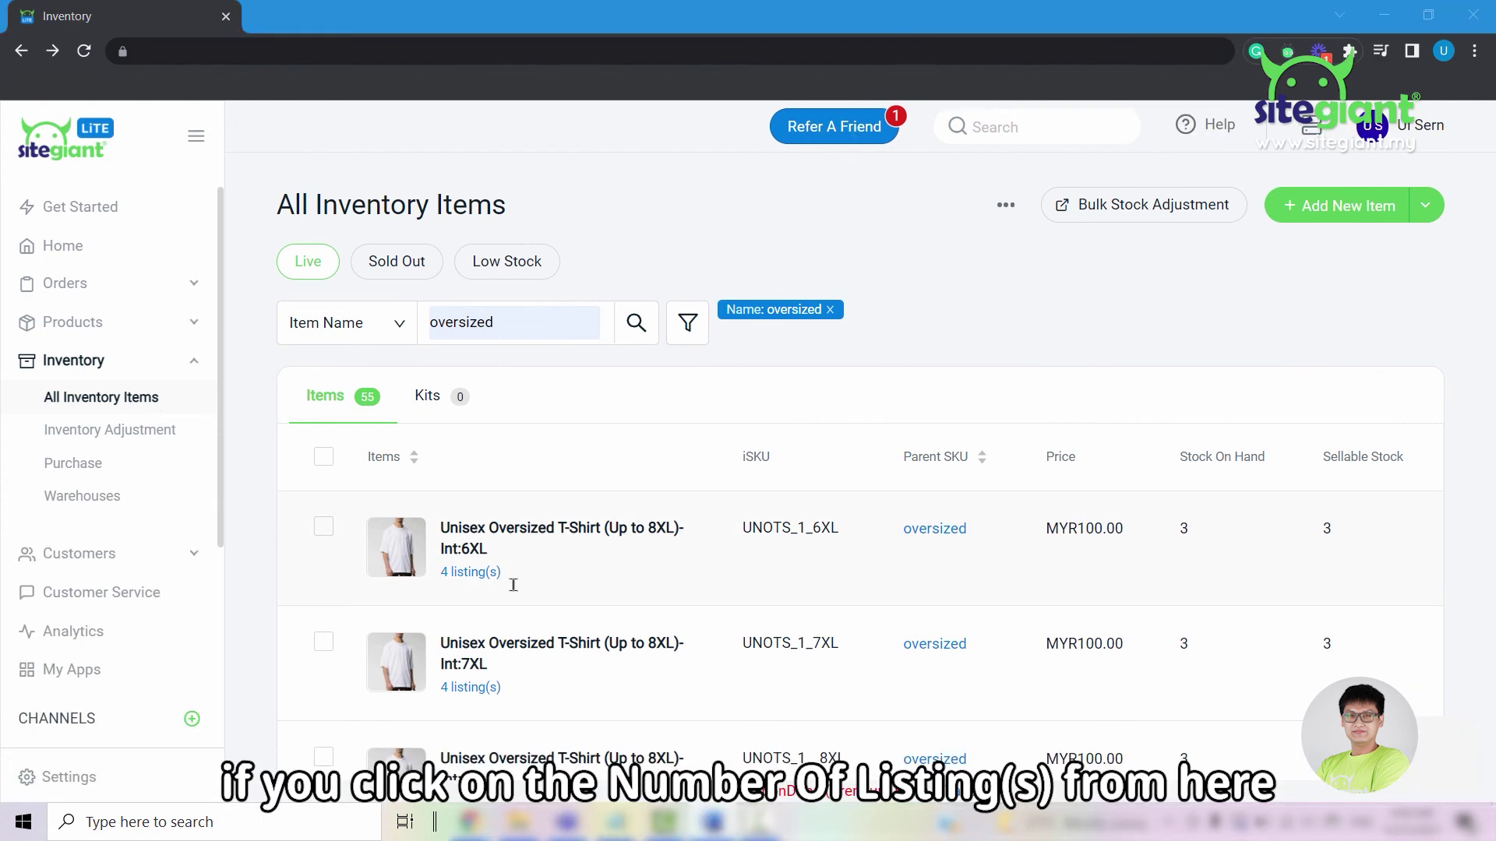
{"action": "left_click", "coordinate": [487, 578]}
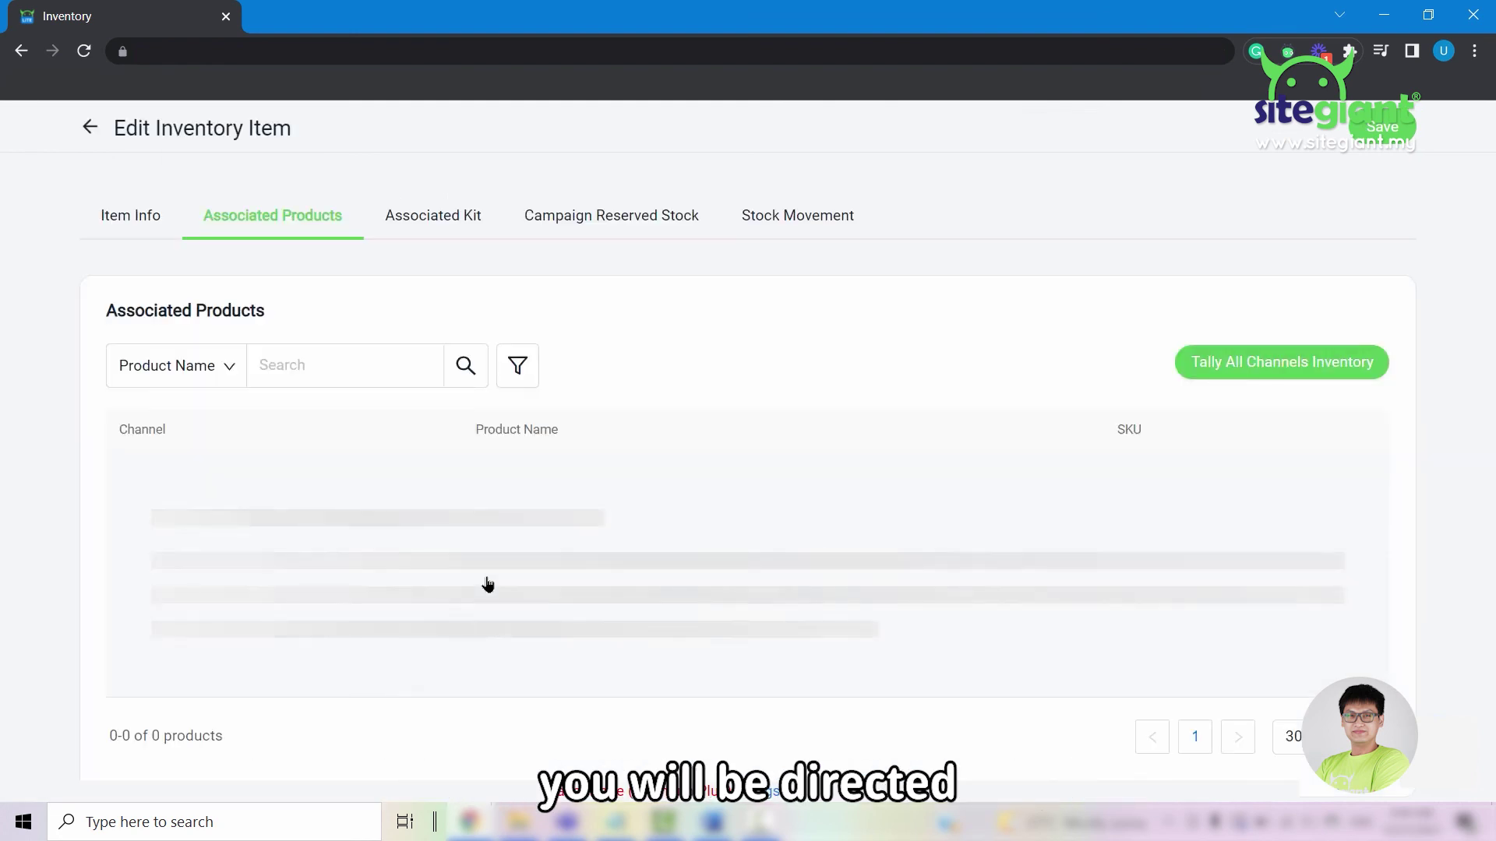